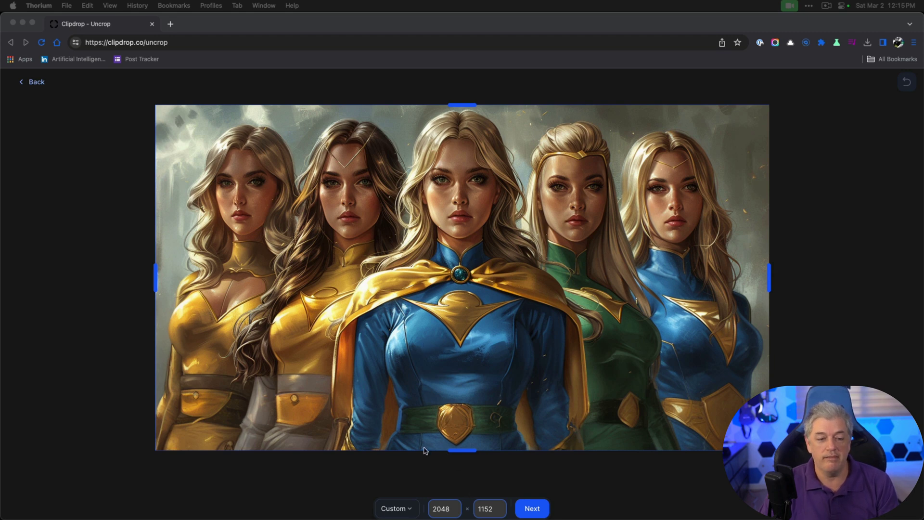
Step: Shrink the five-heroines picture into the canvas's upper-right corner and generate the 2048 × 1152 uncropped versions
click(156, 370)
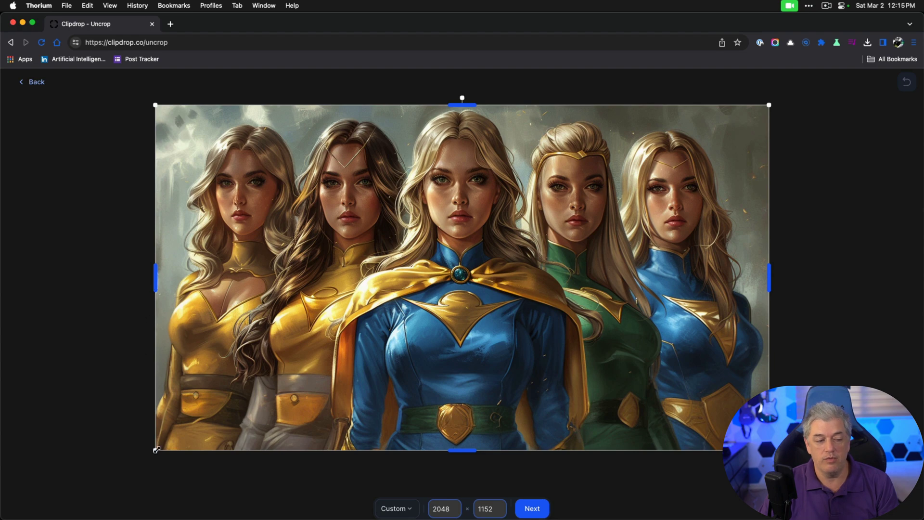
drag(156, 449, 224, 385)
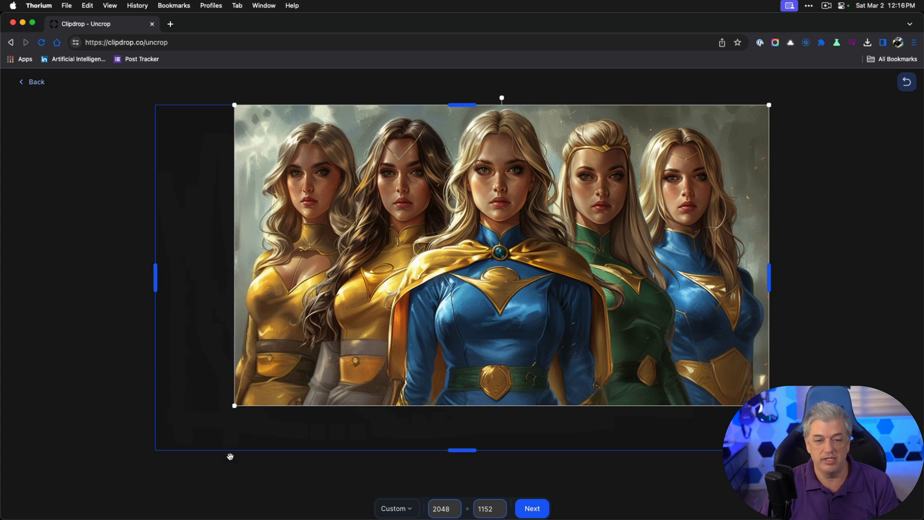
click(532, 508)
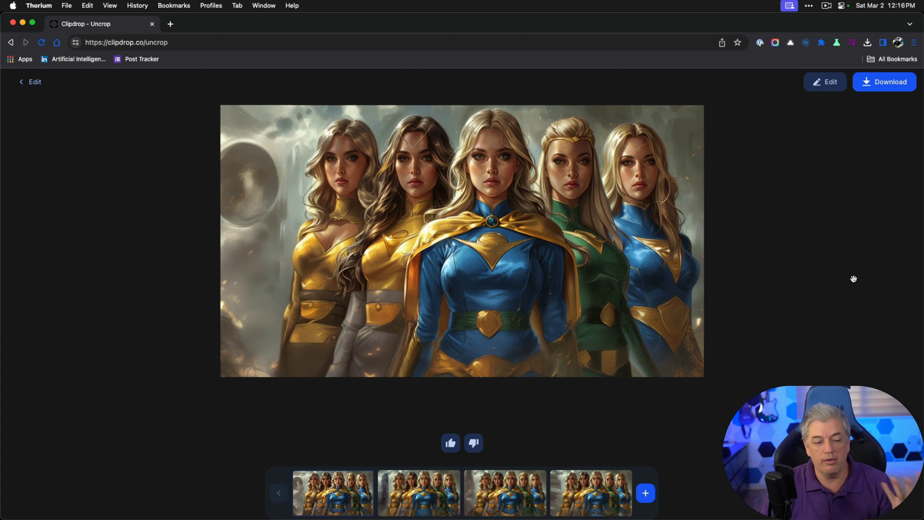
Step: Compare the four generated variations and download the first one, with the round shape in the background
click(577, 491)
click(438, 501)
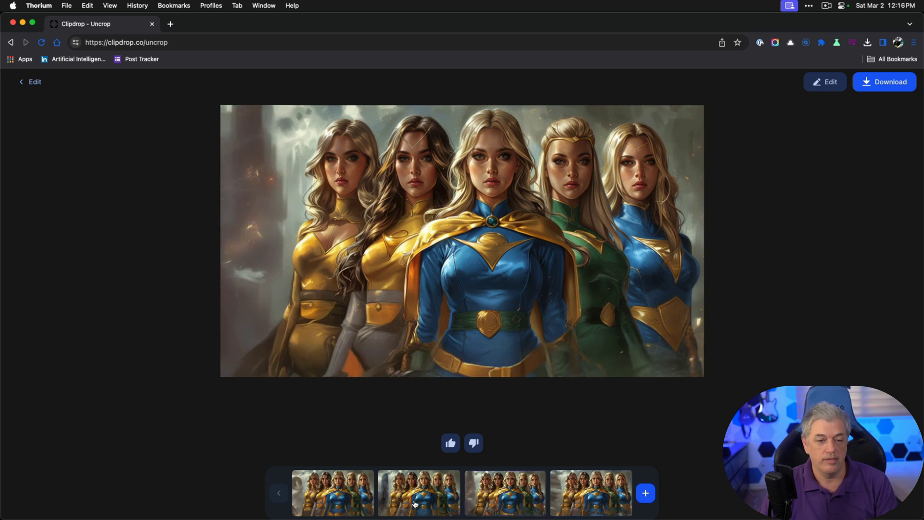
click(590, 497)
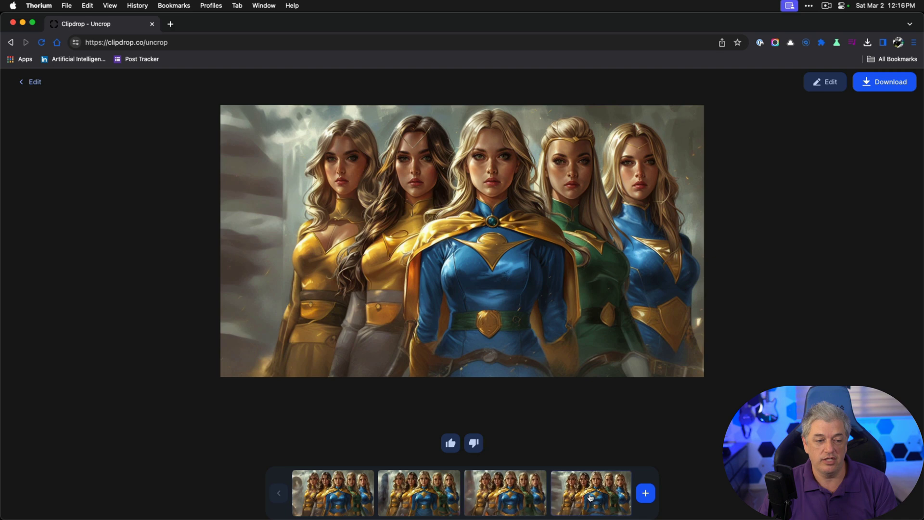
click(533, 499)
click(430, 503)
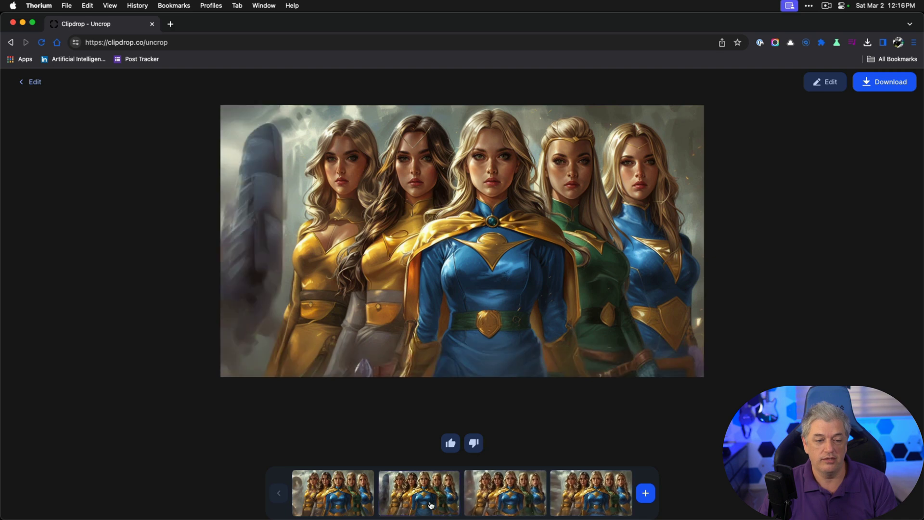
click(350, 503)
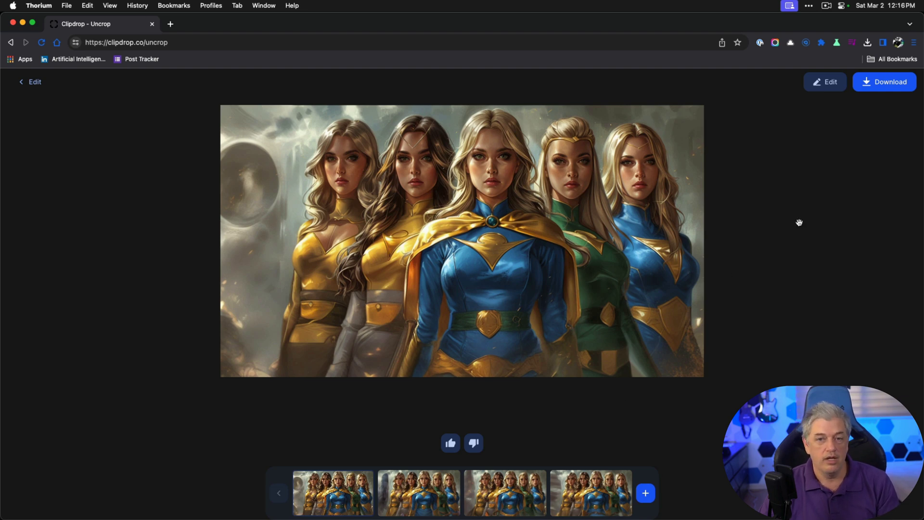
click(885, 88)
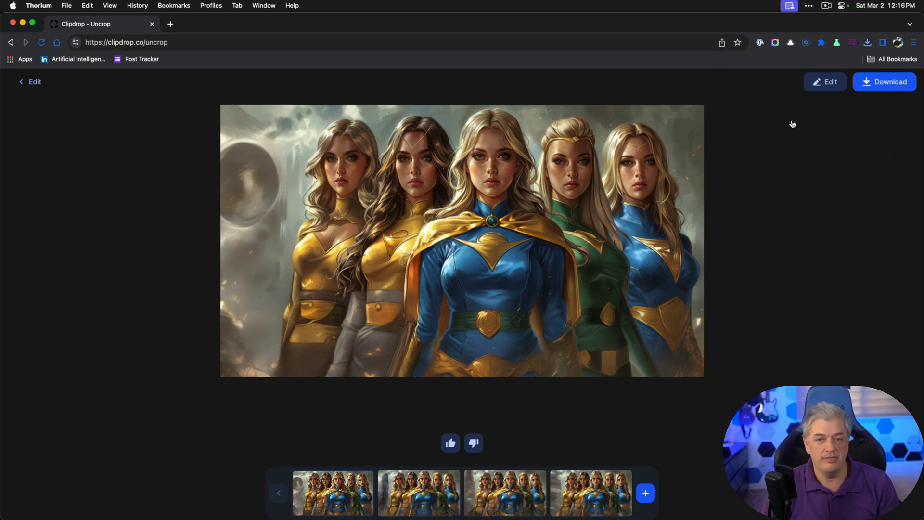
Step: Return to the Uncrop upload page and load the picture of the man in the burning corridor
click(27, 83)
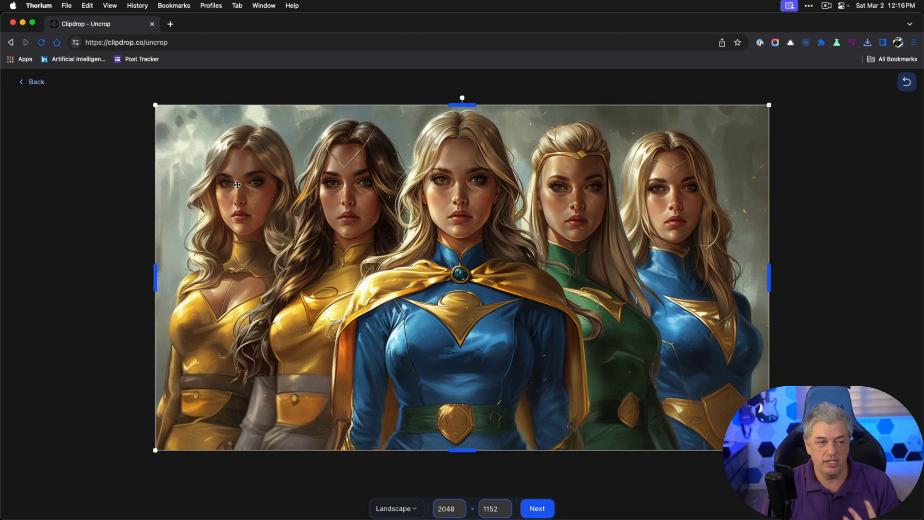
click(28, 83)
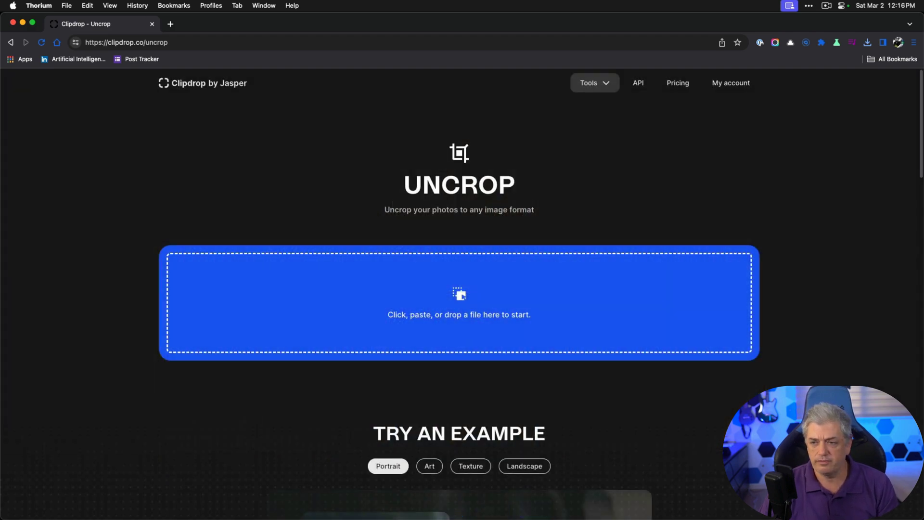
drag(915, 231, 526, 297)
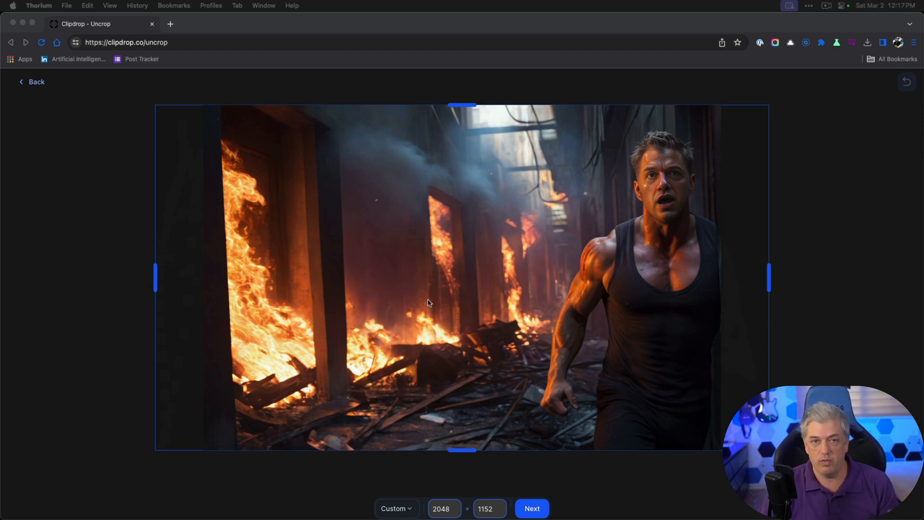
Step: Move the picture against the right edge of the 2048 × 1152 canvas and generate the uncropped versions
click(448, 302)
drag(448, 301, 502, 278)
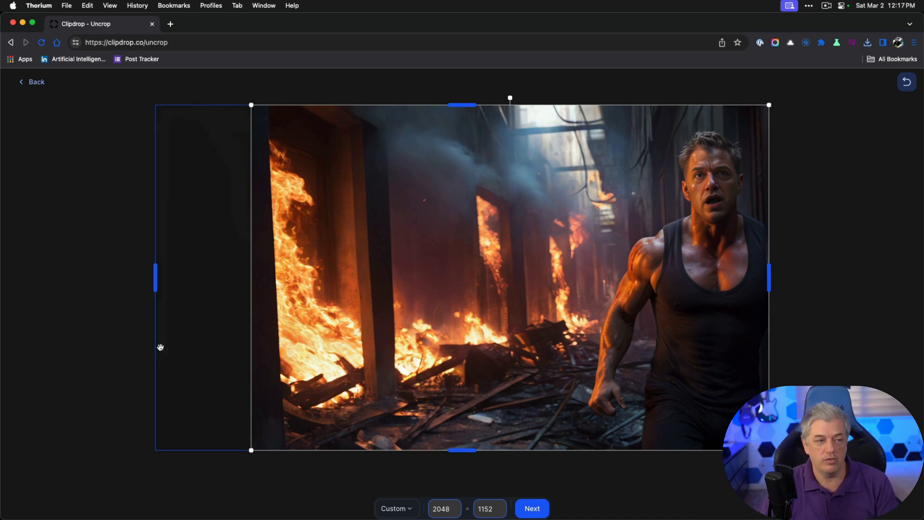
click(541, 508)
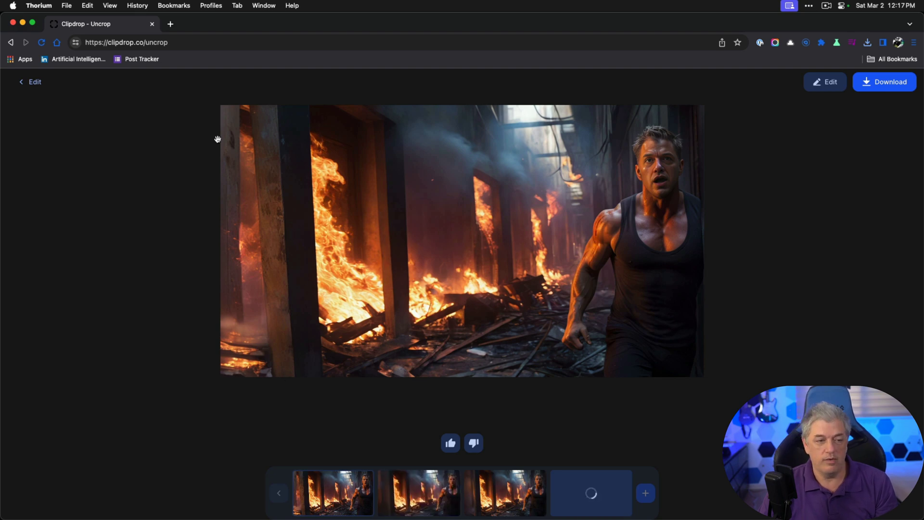
Step: Compare how the four variations extend the corridor's left side, ending on the first one
click(428, 481)
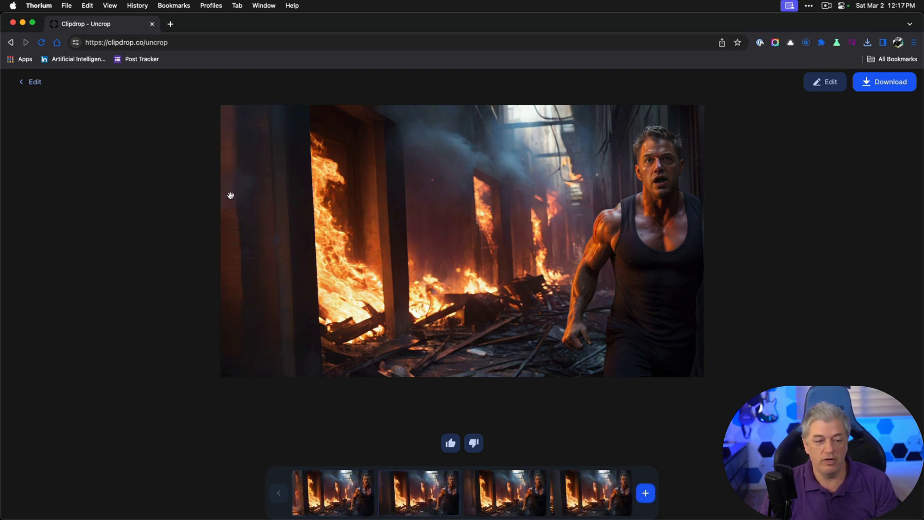
click(528, 497)
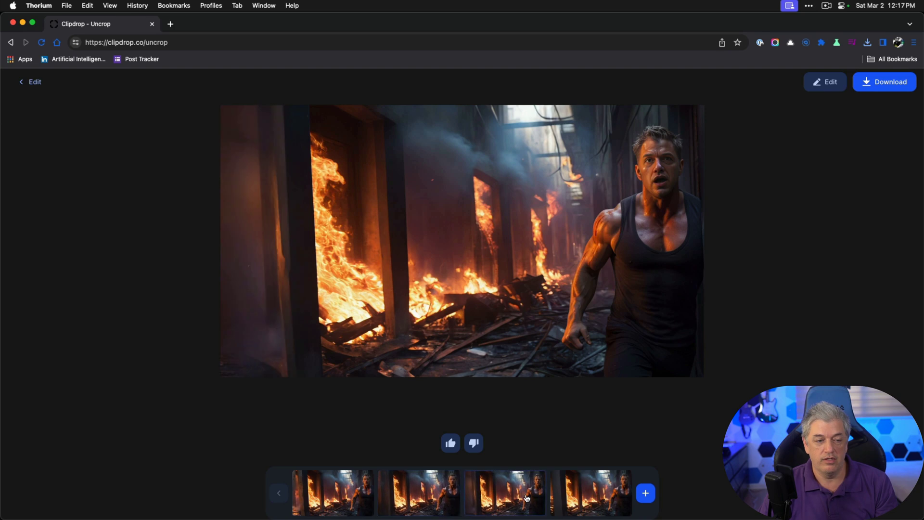
click(580, 500)
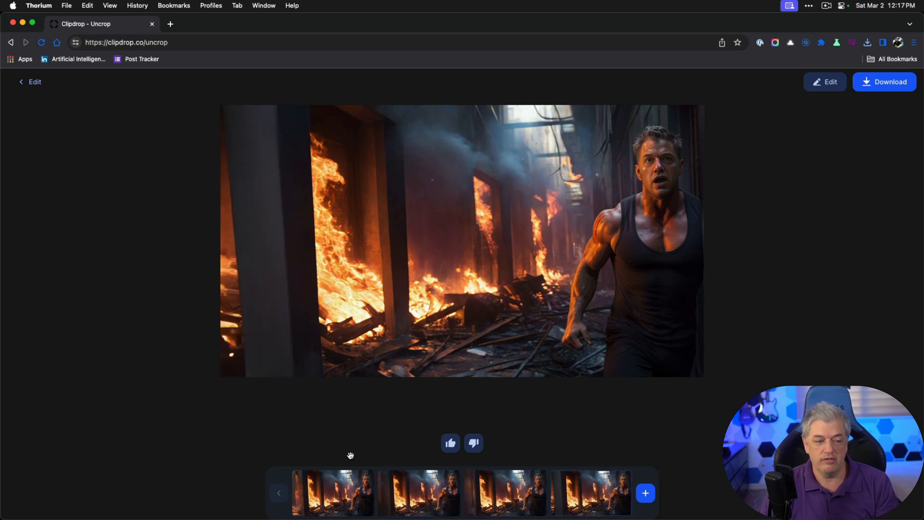
click(346, 486)
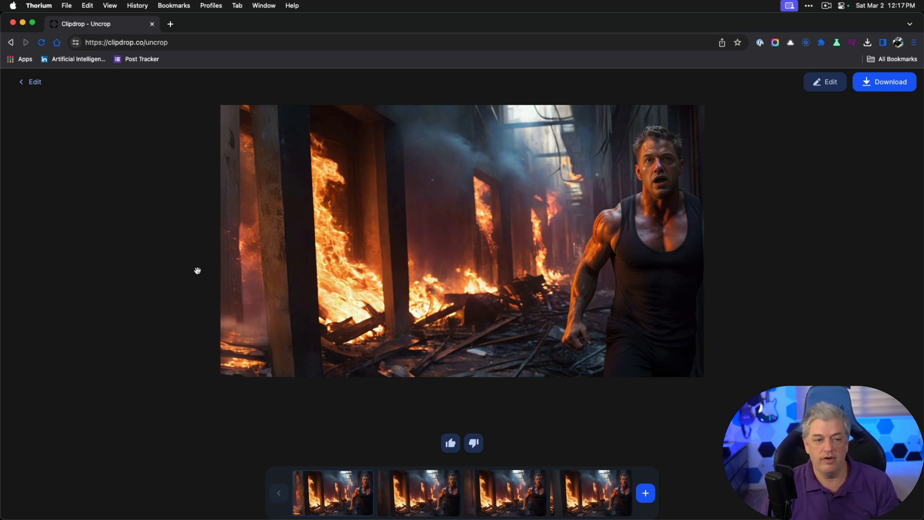
Step: Go back to editing, shrink the picture, centre it on the 1422 × 800 canvas's bottom edge and generate uncropped versions
click(35, 82)
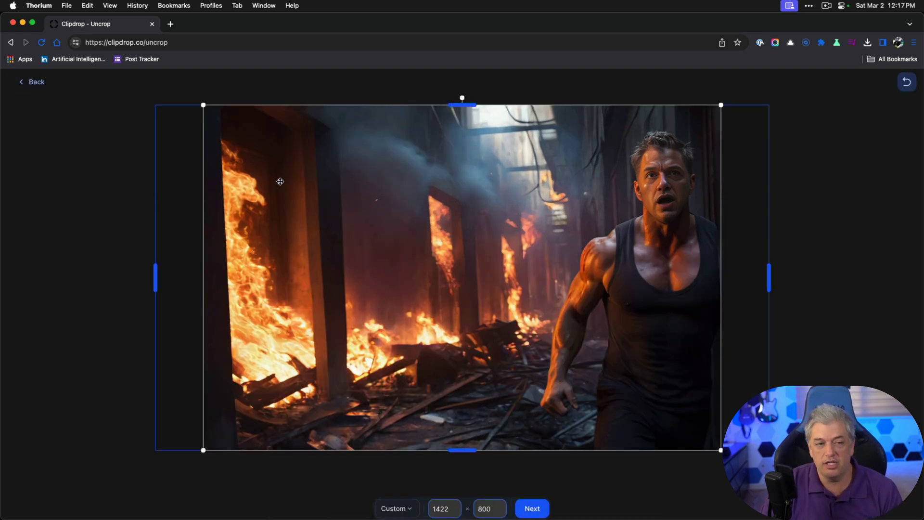
drag(203, 105, 355, 204)
drag(515, 307, 441, 305)
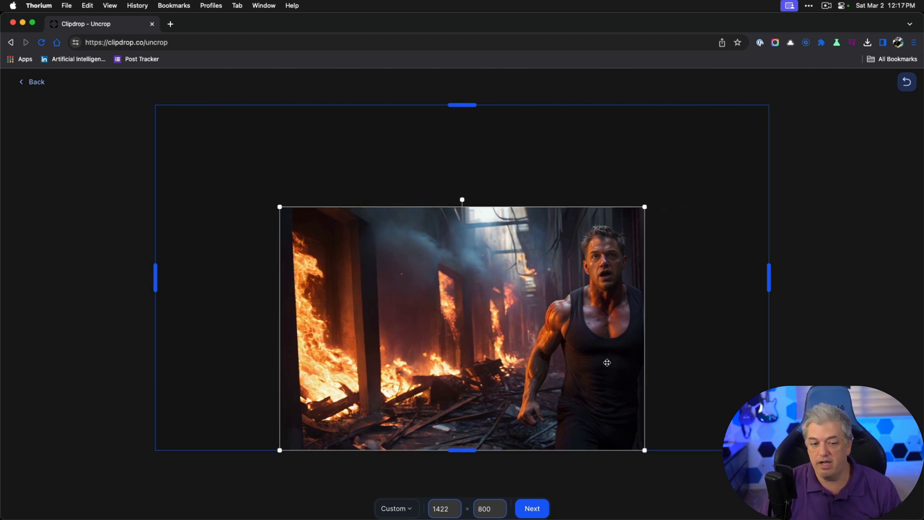
click(533, 509)
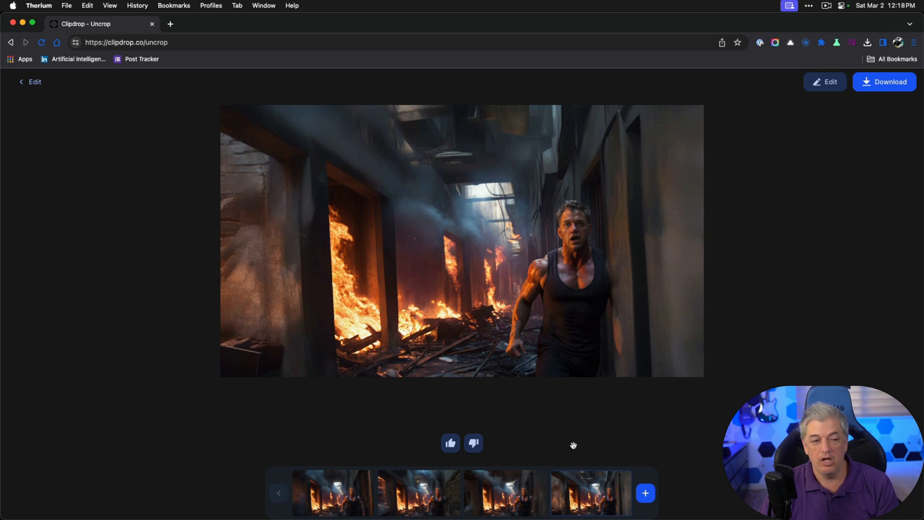
Step: Compare the four variations for the extended ceiling, side walls and the man's added arm, ending on the first one
click(505, 503)
click(389, 505)
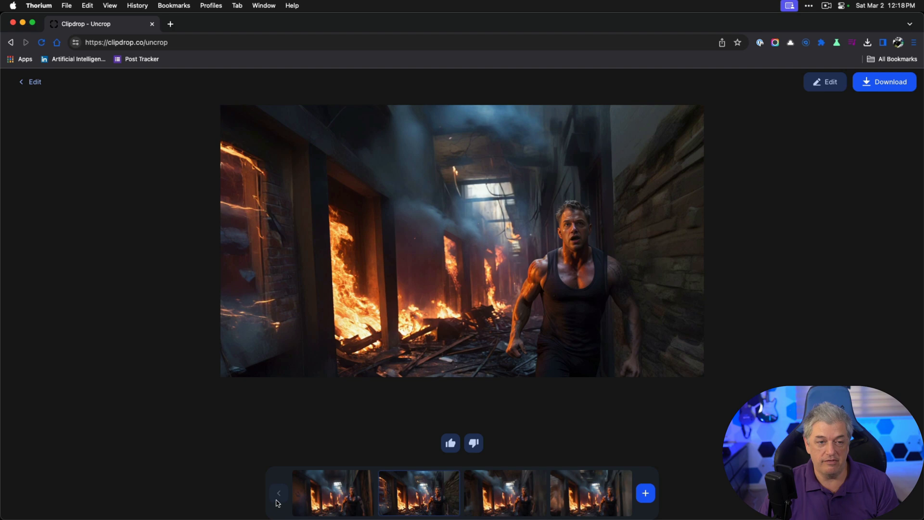
click(305, 500)
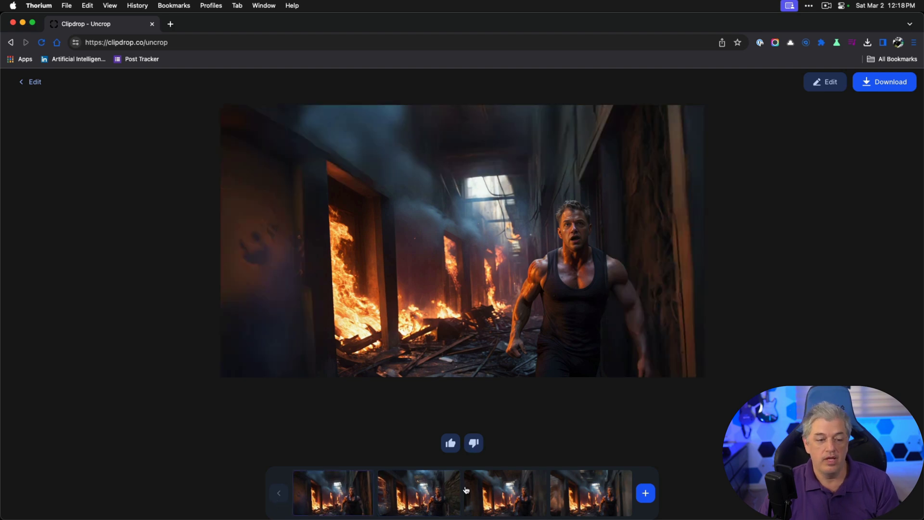
click(573, 493)
click(524, 498)
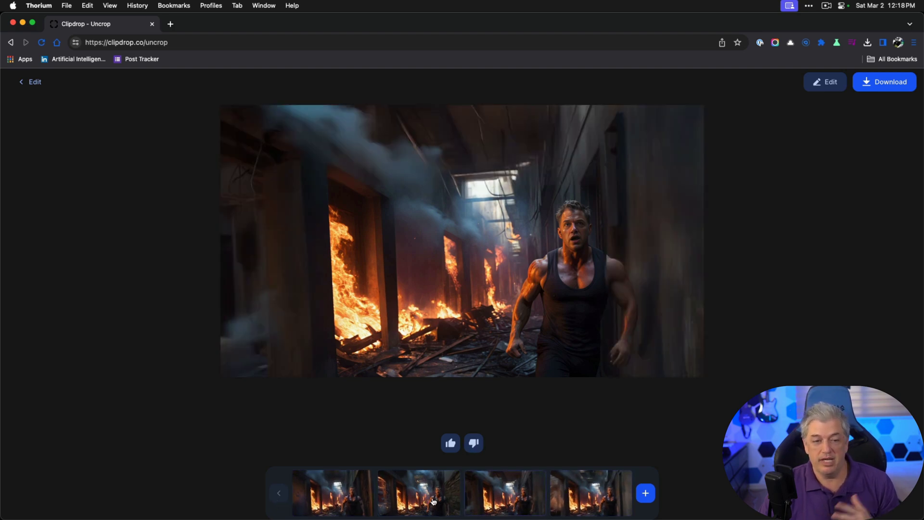
click(414, 502)
click(332, 503)
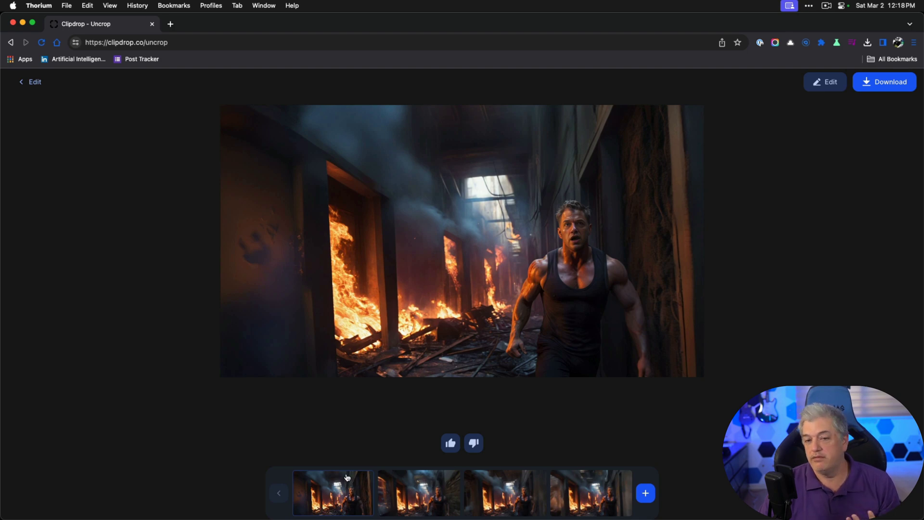
Step: Return to editing, move the picture against the 1422 × 800 canvas's right edge and generate new uncropped versions
click(30, 83)
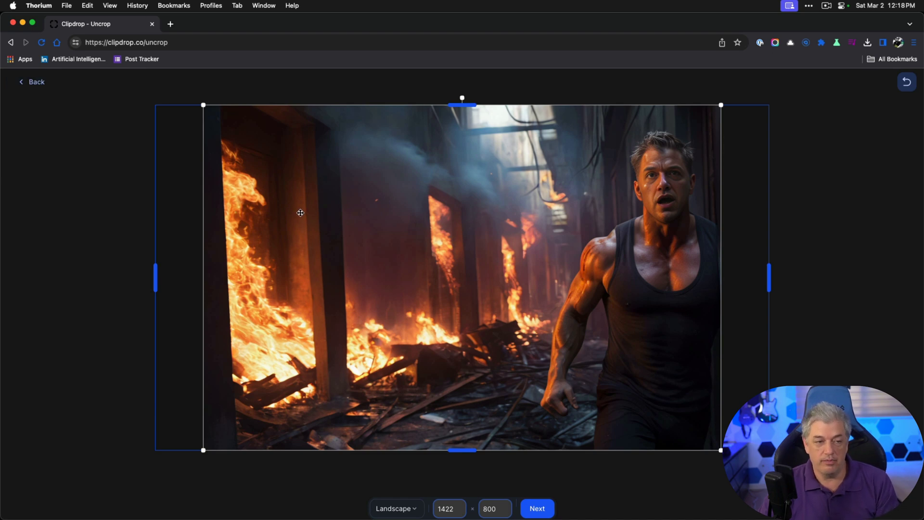
drag(372, 206, 425, 203)
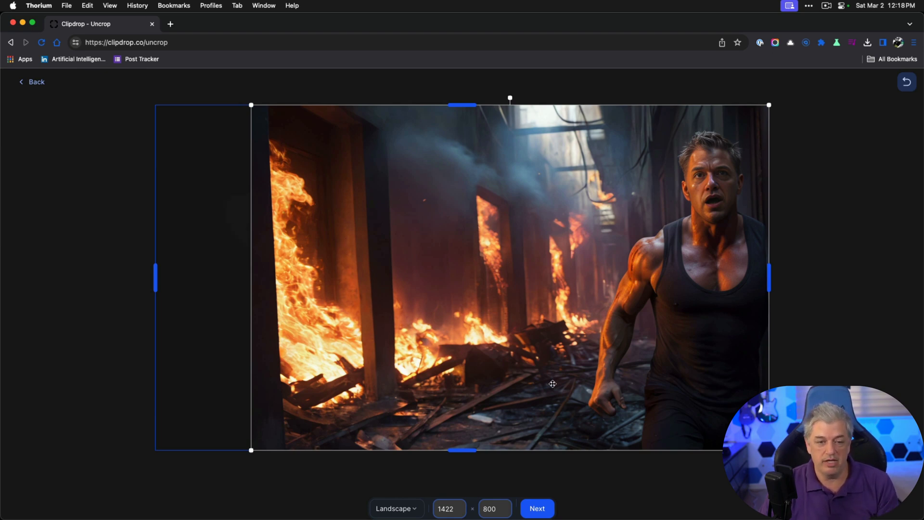
click(536, 508)
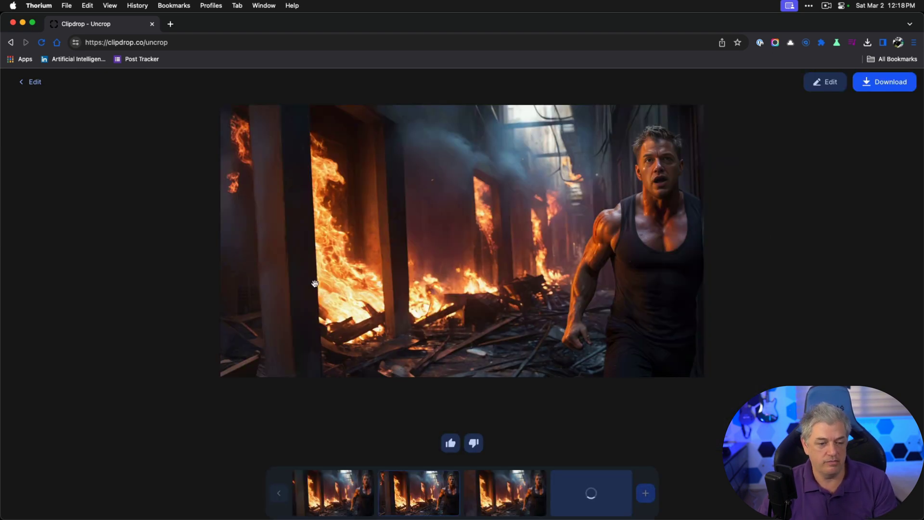
Step: Download the second variation of the burning corridor and load the downloaded picture as the new image to uncrop
click(884, 81)
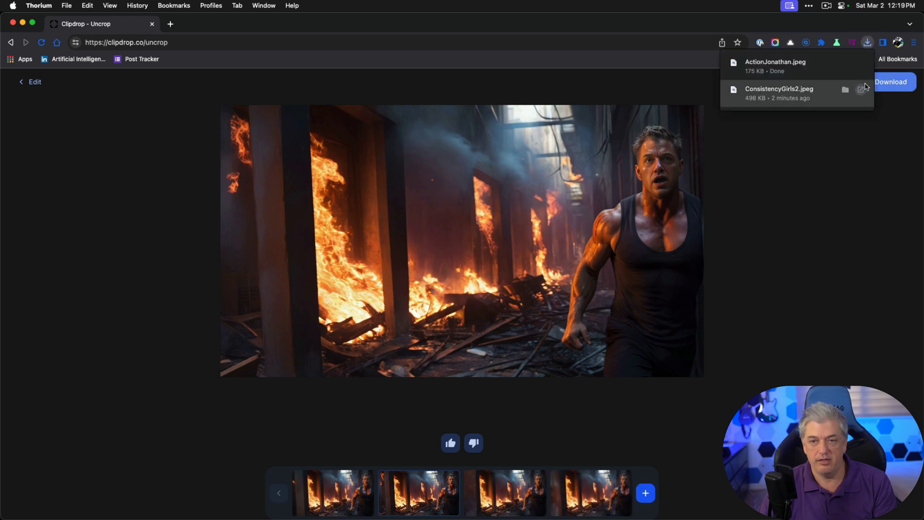
click(31, 82)
click(32, 82)
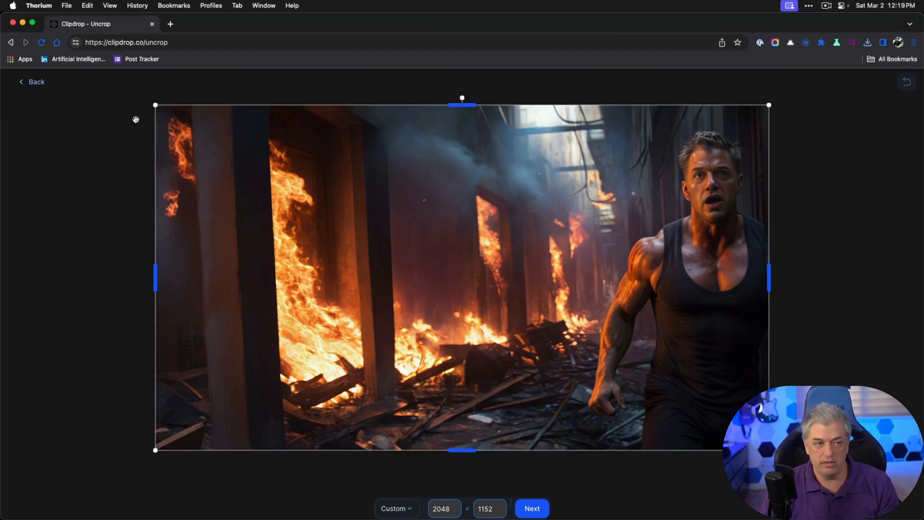
Step: Shrink the extended corridor picture, centre it on the canvas's bottom edge and narrow the canvas to the picture's width of 1844
drag(155, 105, 198, 145)
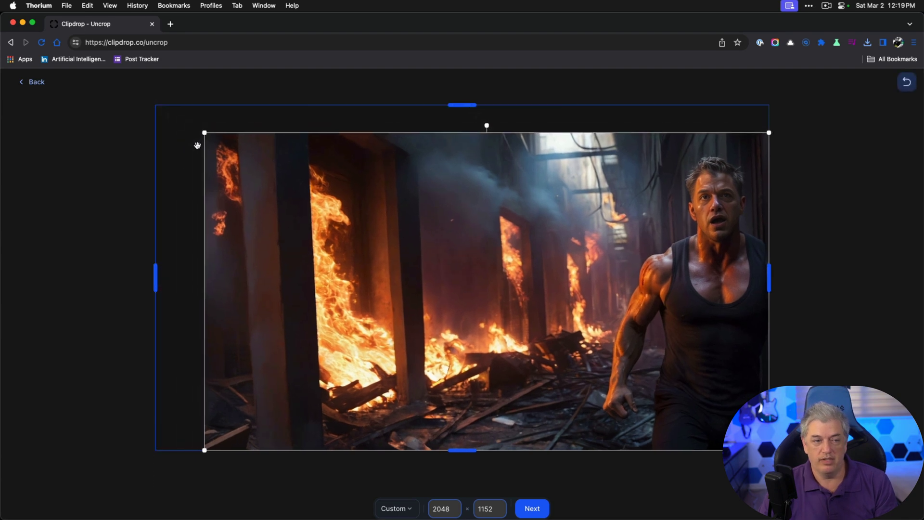
drag(322, 215, 298, 221)
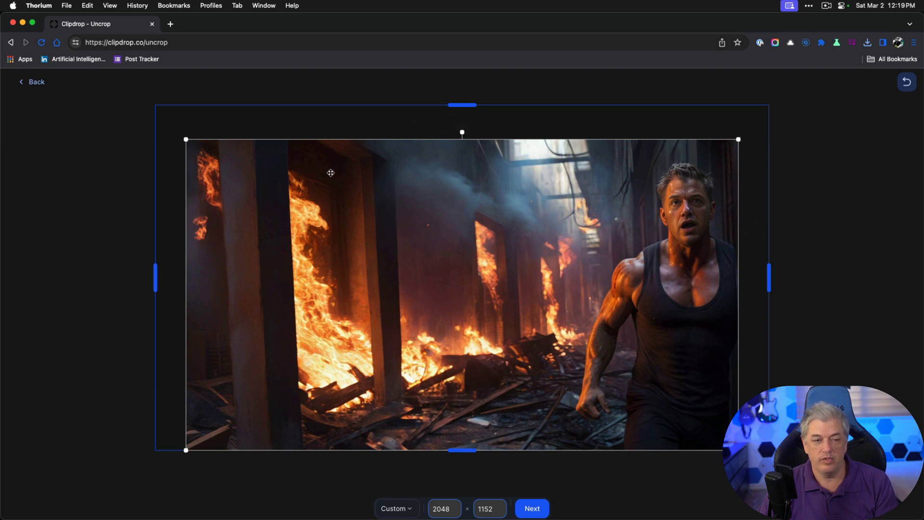
drag(191, 265, 170, 276)
Step: Extend the canvas upward to 1844 × 2048 above the corridor picture and generate the uncropped versions
drag(472, 104, 468, 75)
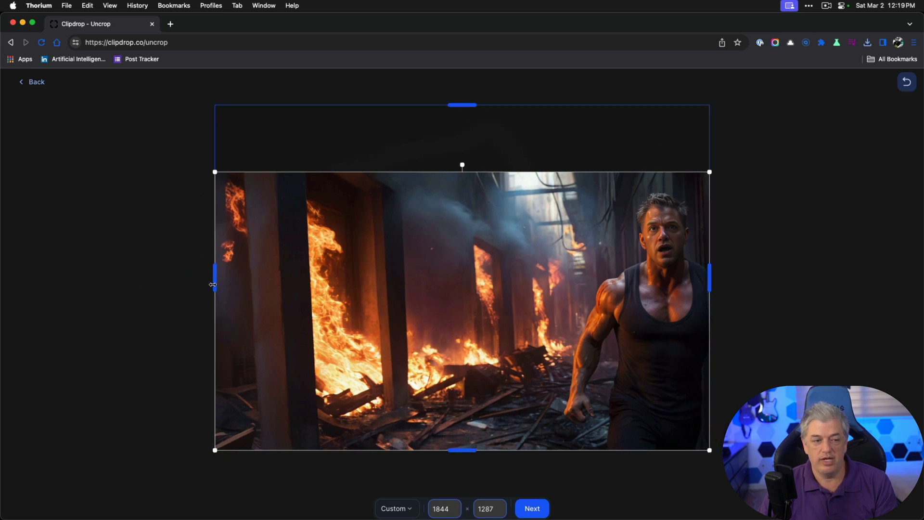
drag(478, 108, 473, 58)
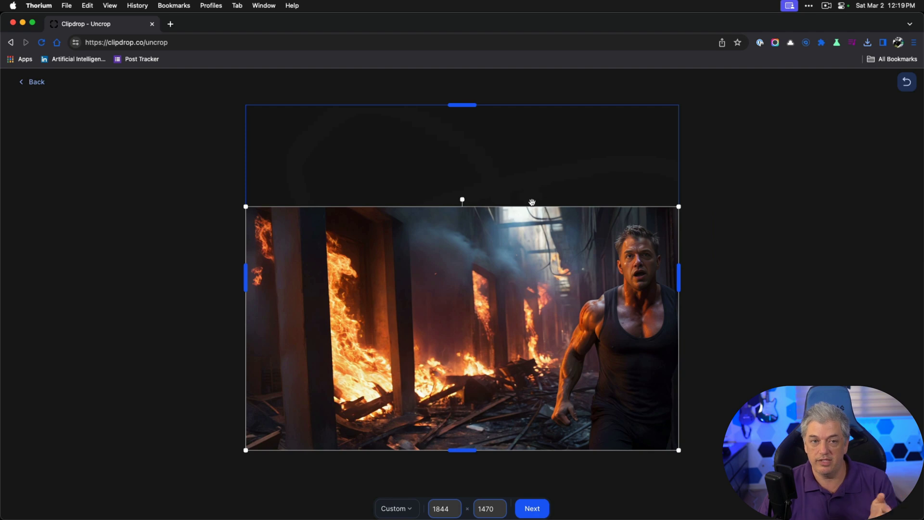
drag(461, 105, 460, 53)
drag(467, 110, 477, 38)
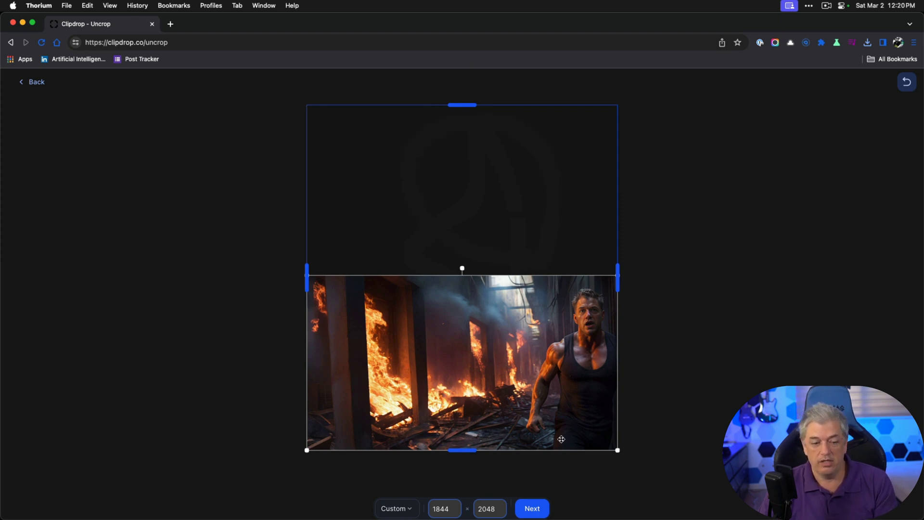
click(533, 509)
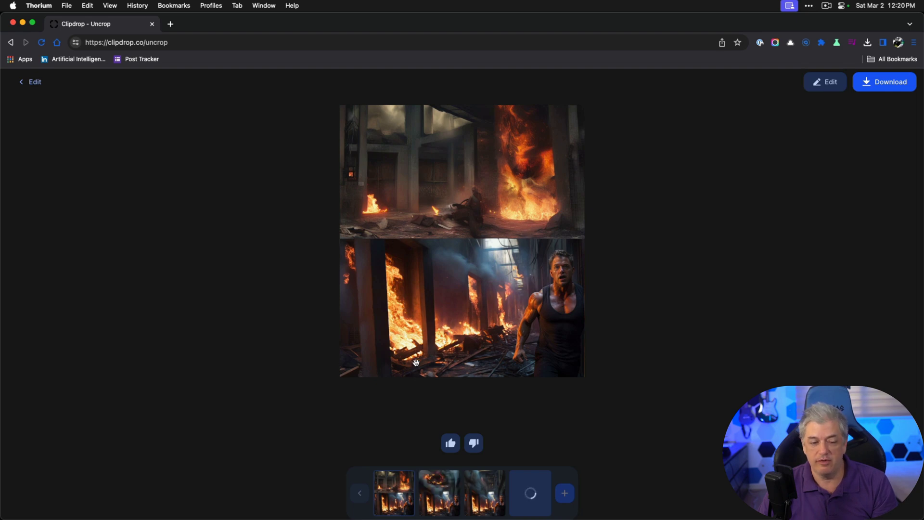
Step: Compare the four upward-extended corridor variations and download the second one, with the flames swirling overhead
click(446, 483)
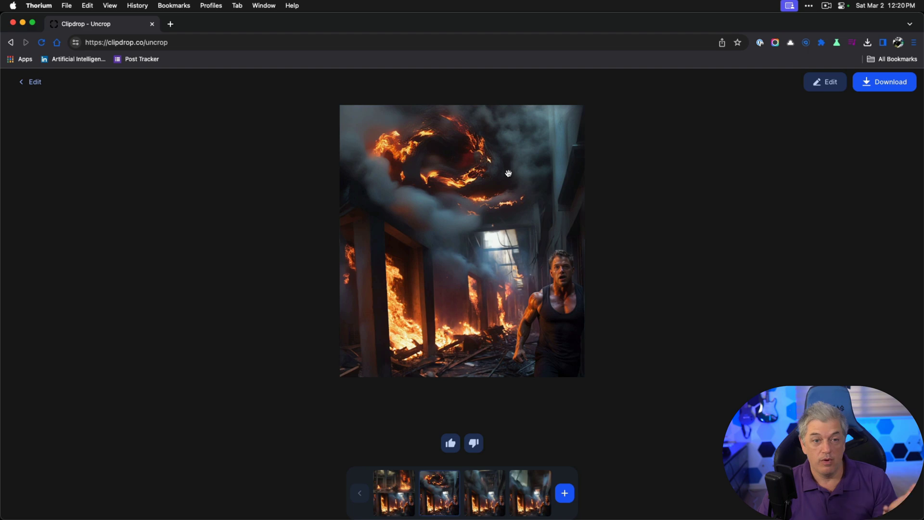
click(488, 490)
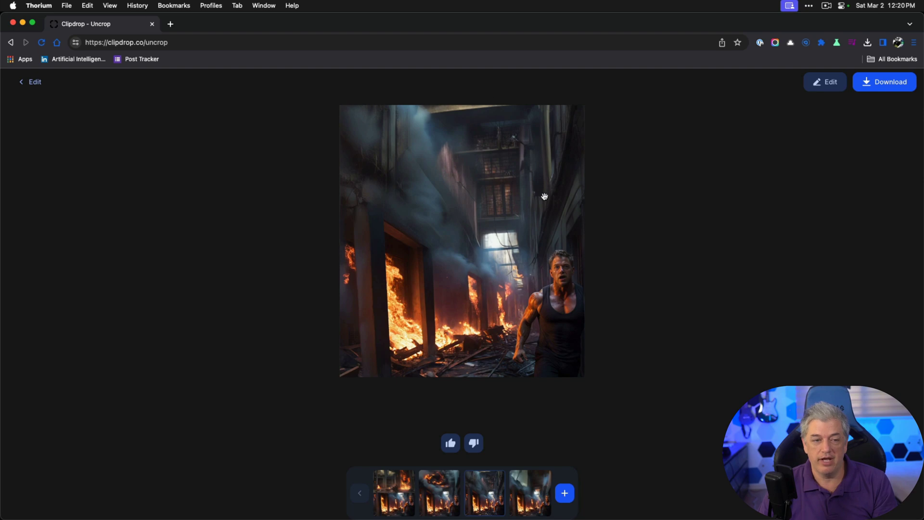
click(525, 482)
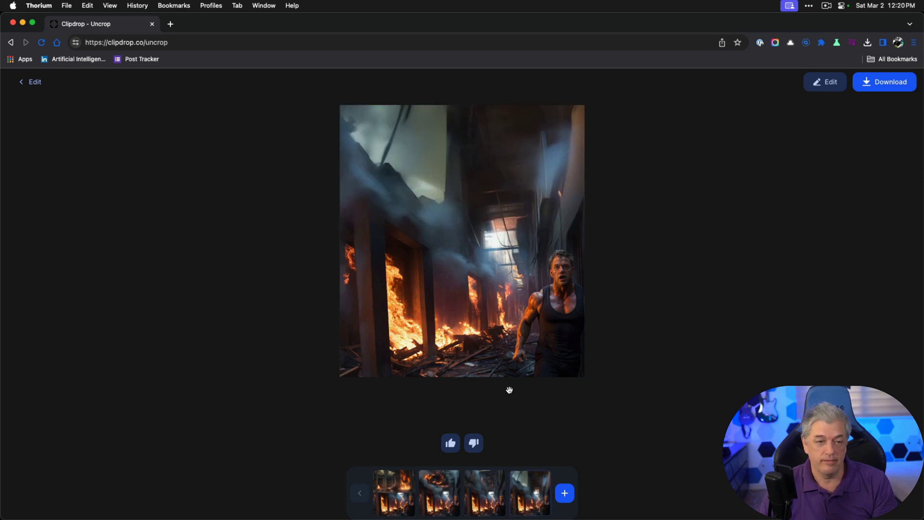
click(389, 489)
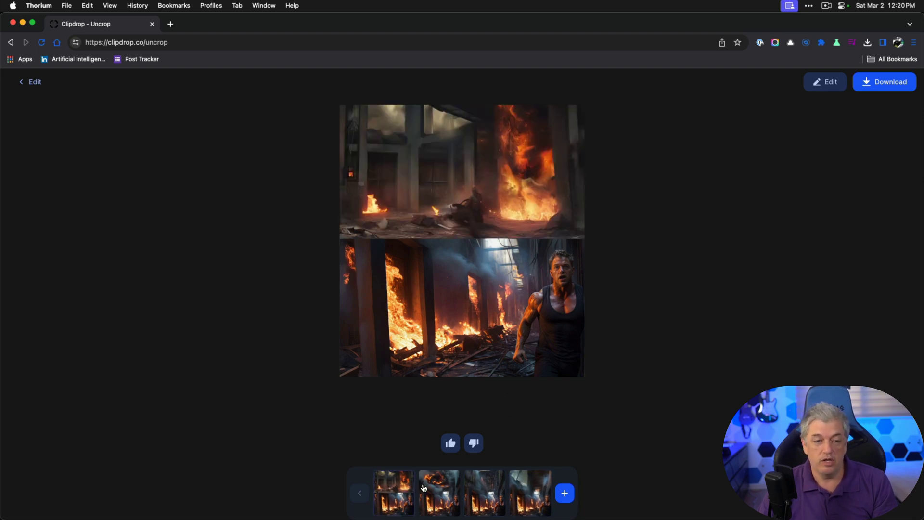
click(424, 489)
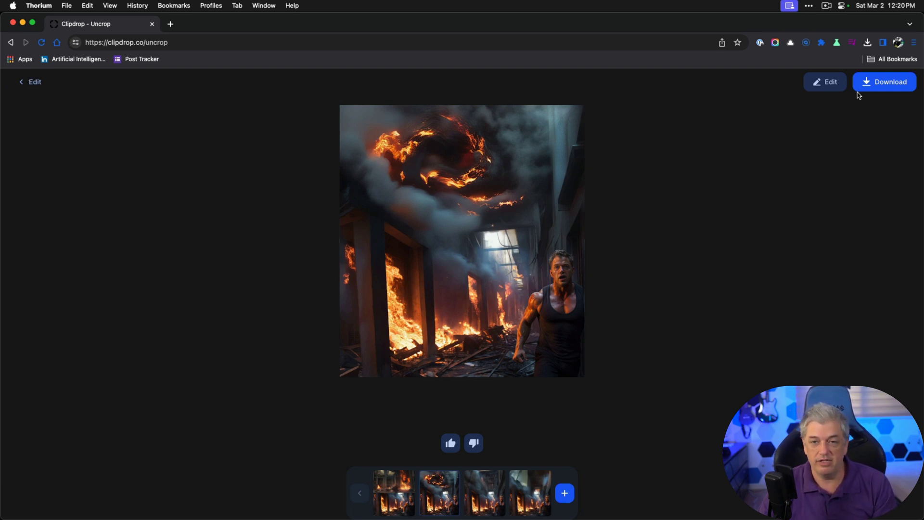
click(872, 85)
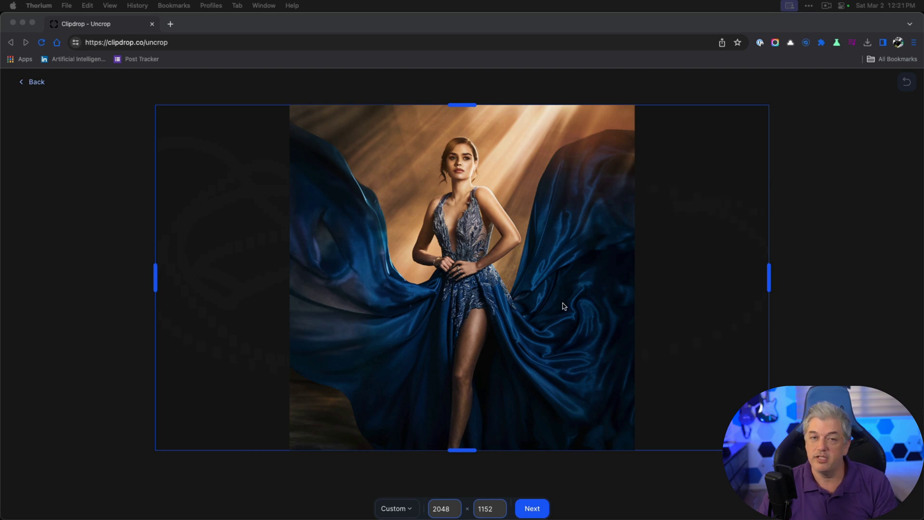
Step: Generate uncropped versions of the centred blue-dress picture on the 2048 × 1152 canvas, compare the four variations and return to editing
click(538, 503)
click(532, 510)
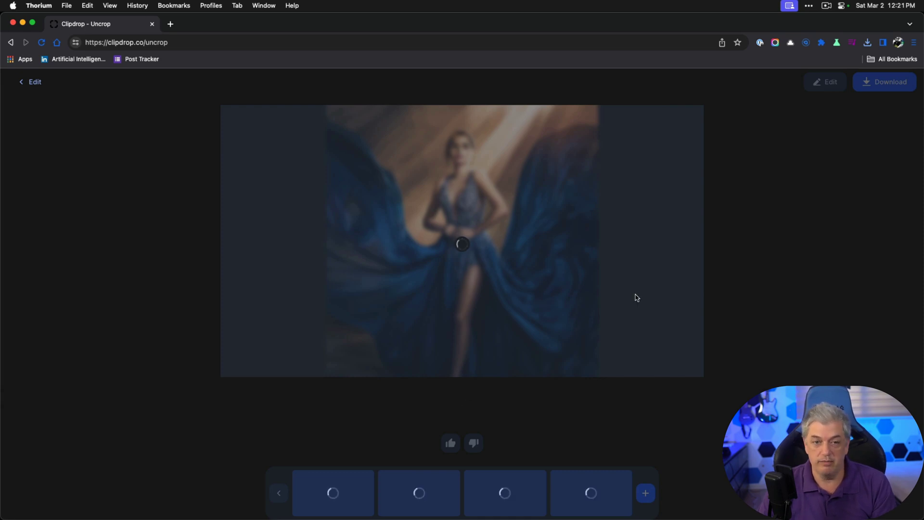
click(544, 477)
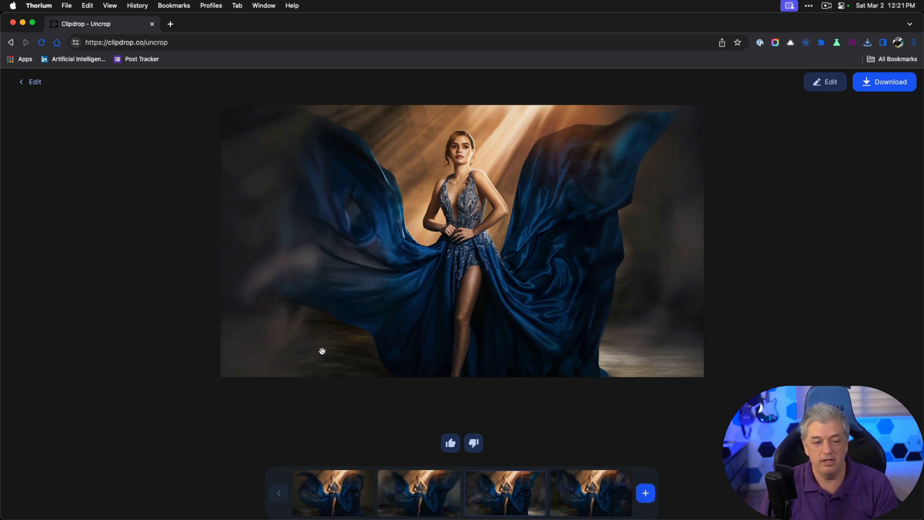
click(407, 503)
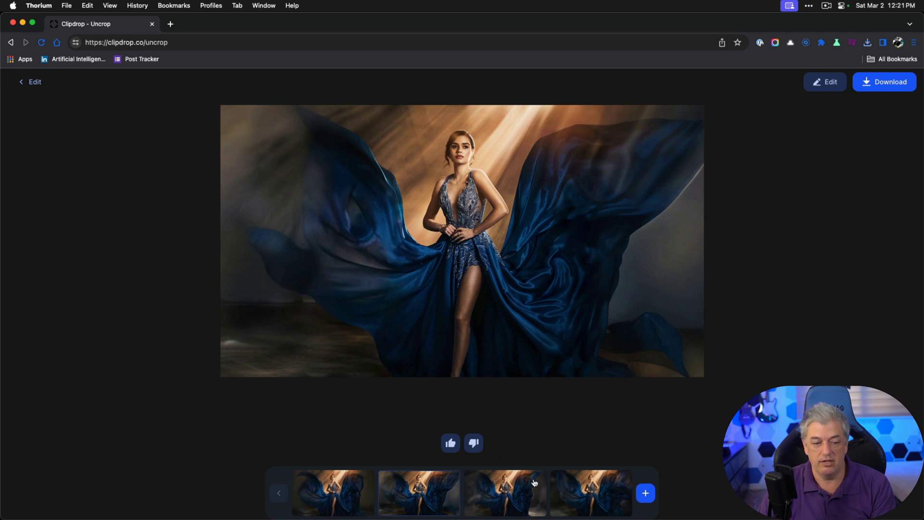
click(560, 483)
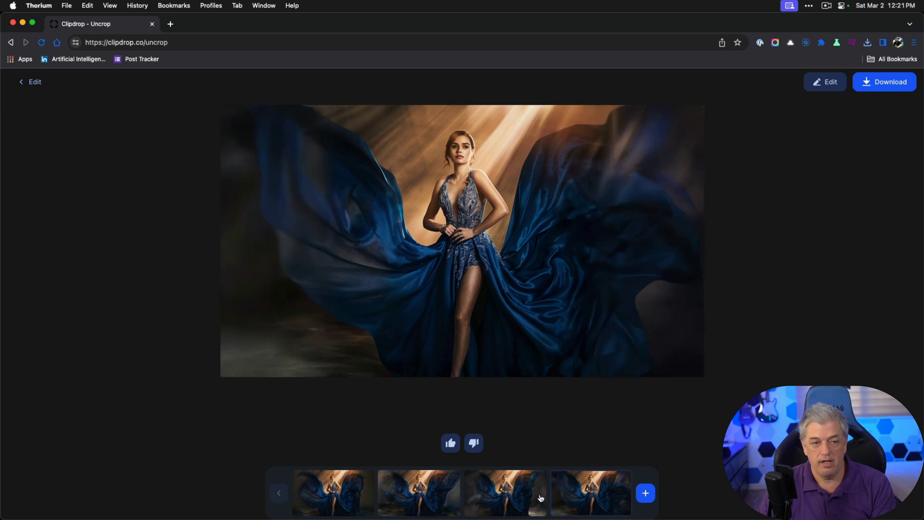
click(337, 506)
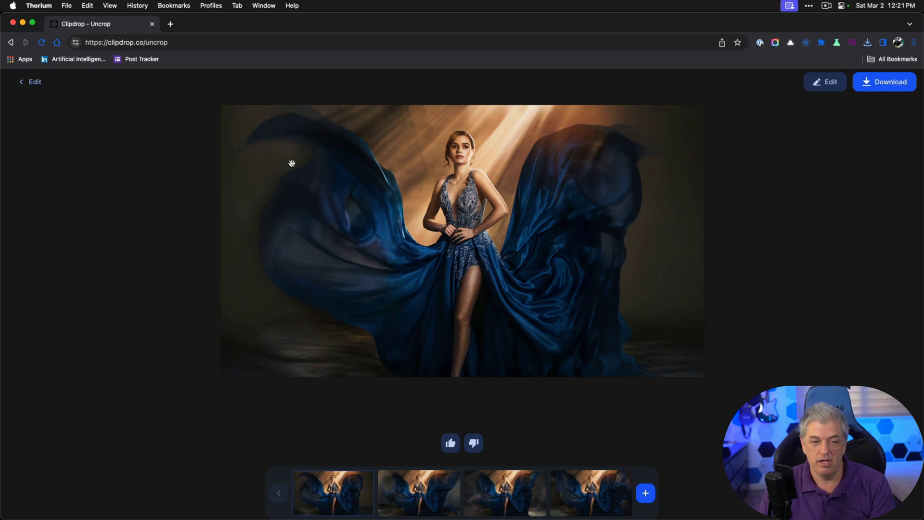
click(399, 497)
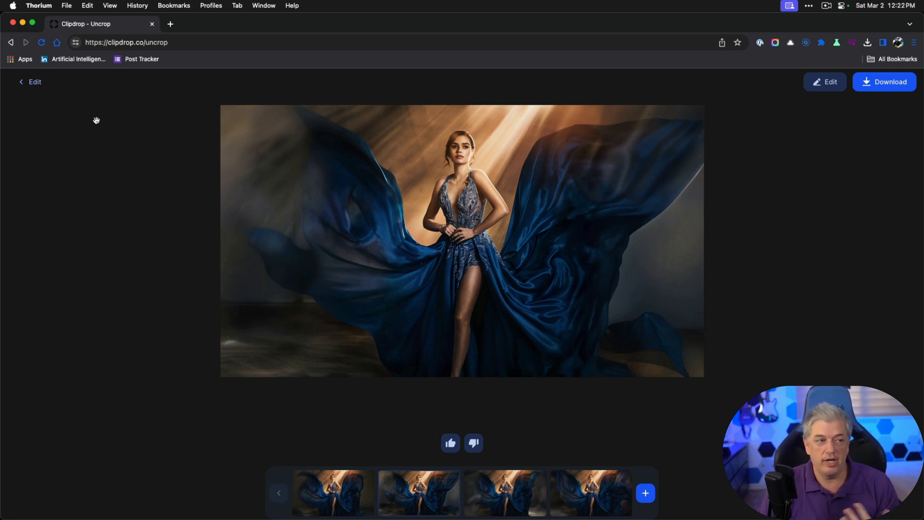
click(33, 88)
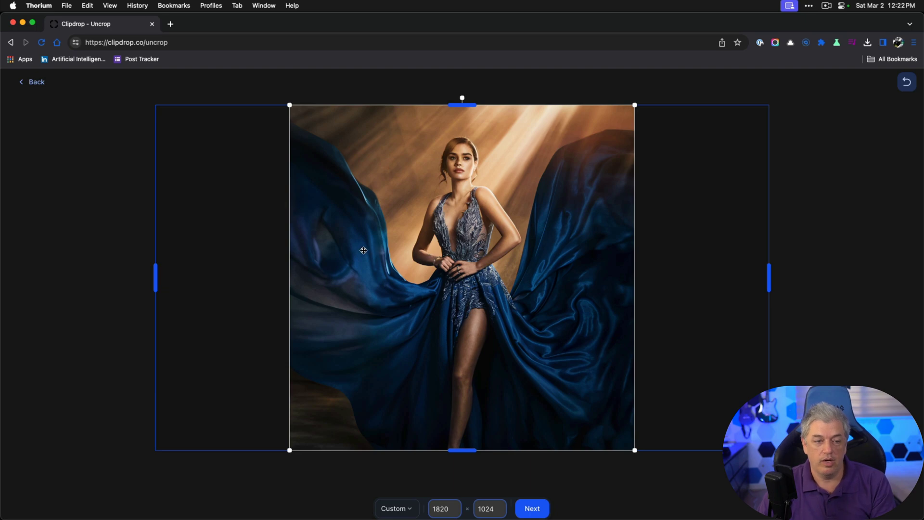
Step: Move the picture against the canvas's right edge, narrow the canvas from the left to 1227 × 1024 and generate the uncropped versions
drag(358, 249, 487, 245)
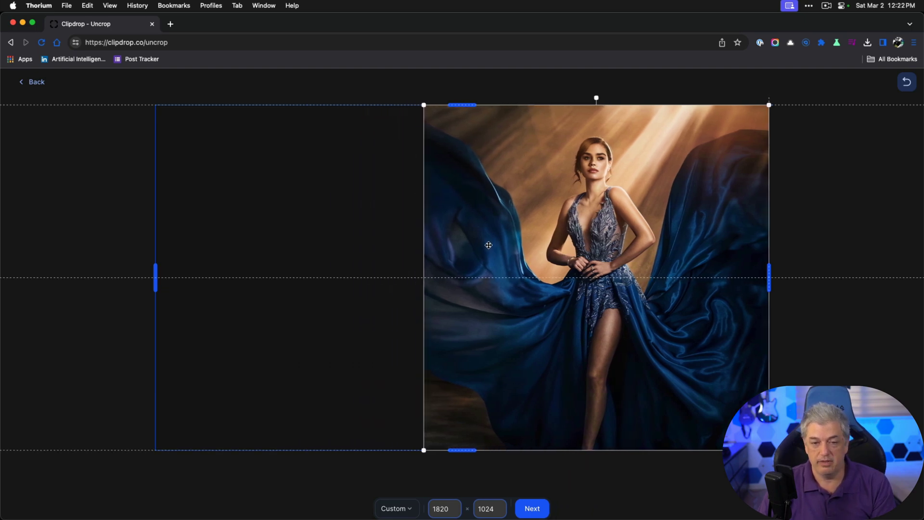
drag(161, 275, 355, 281)
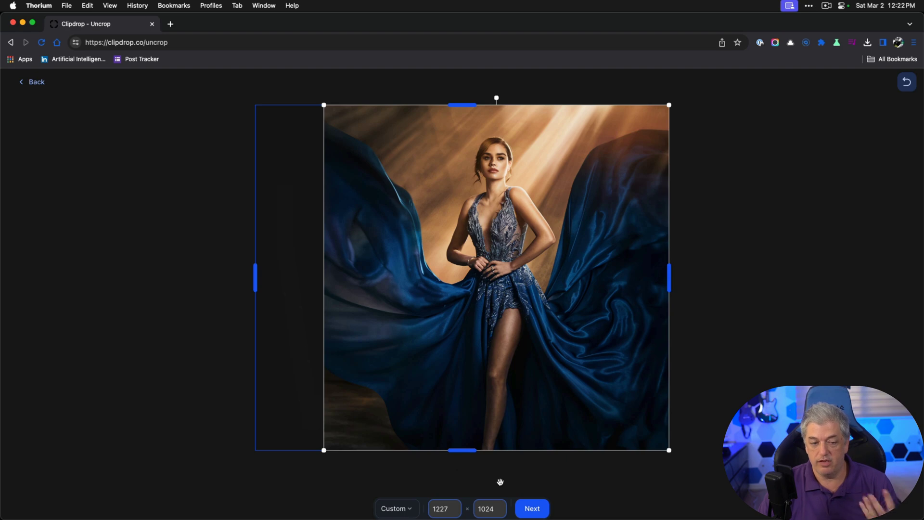
click(540, 513)
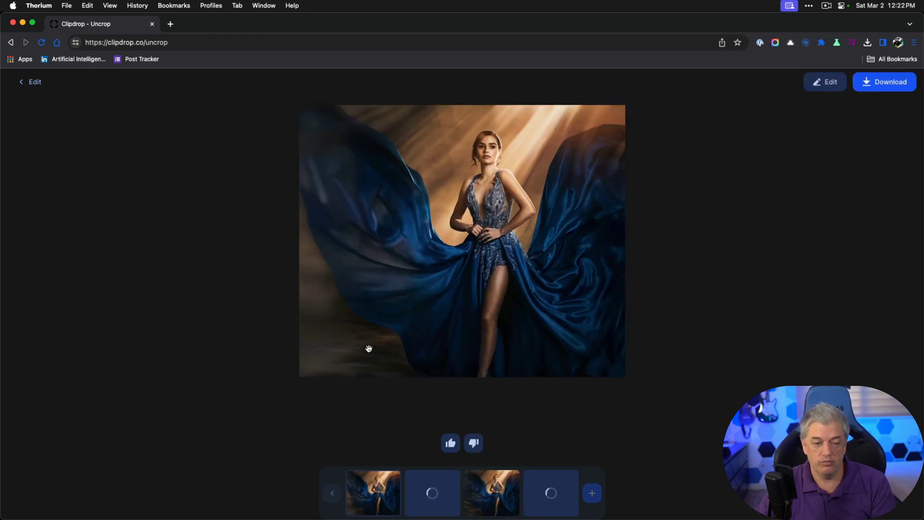
Step: Compare the variations of the dress extended to the left and download the second one
click(475, 475)
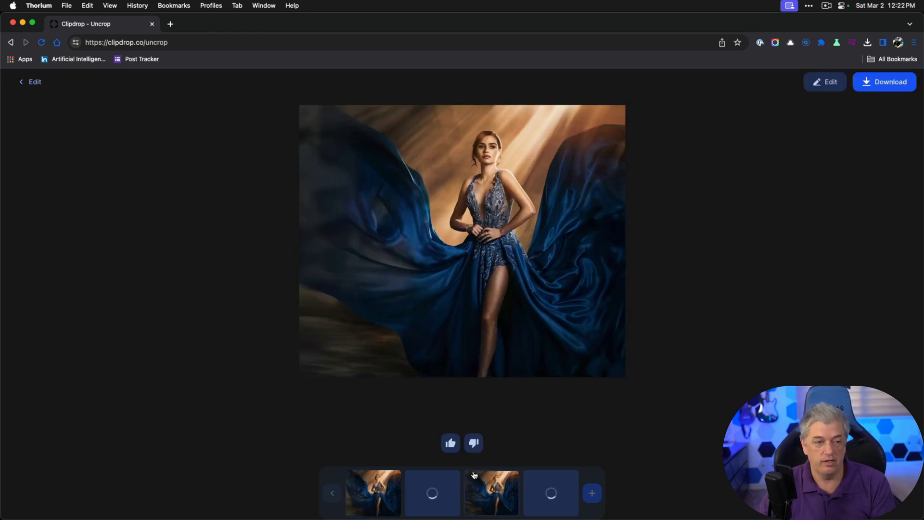
click(385, 490)
click(481, 501)
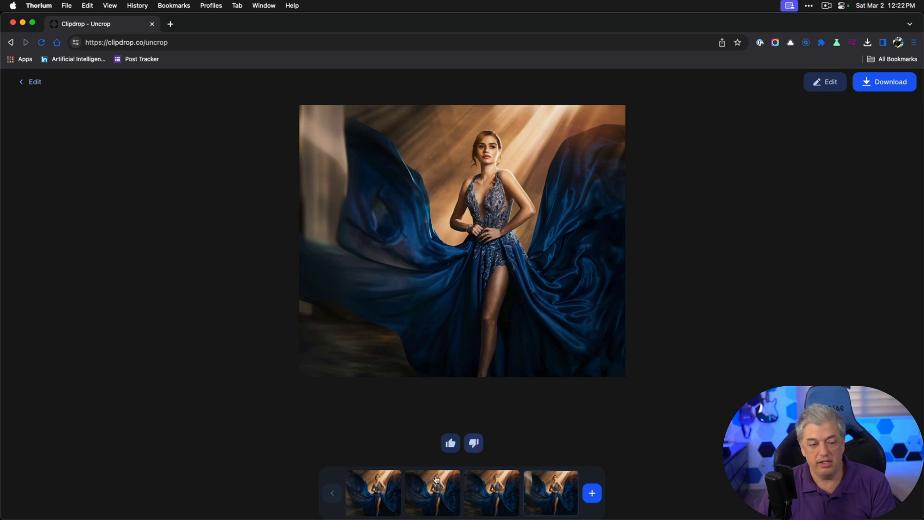
click(415, 495)
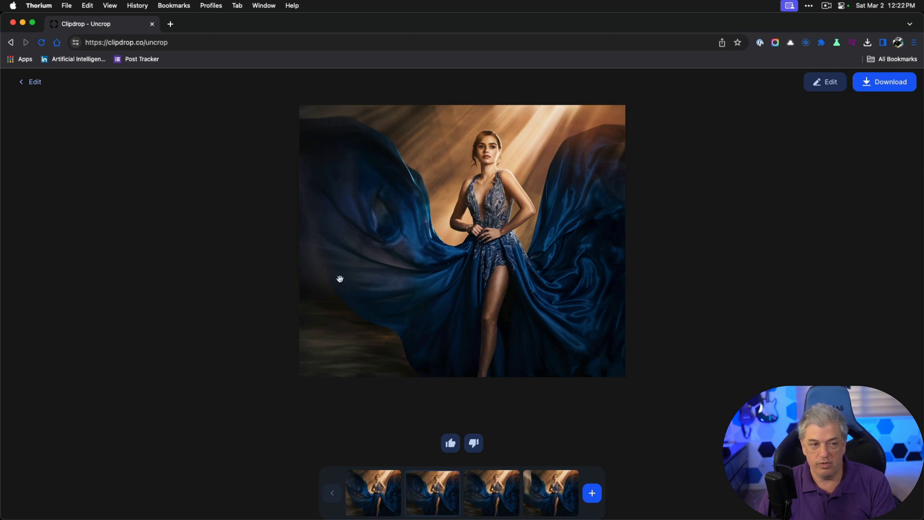
click(884, 82)
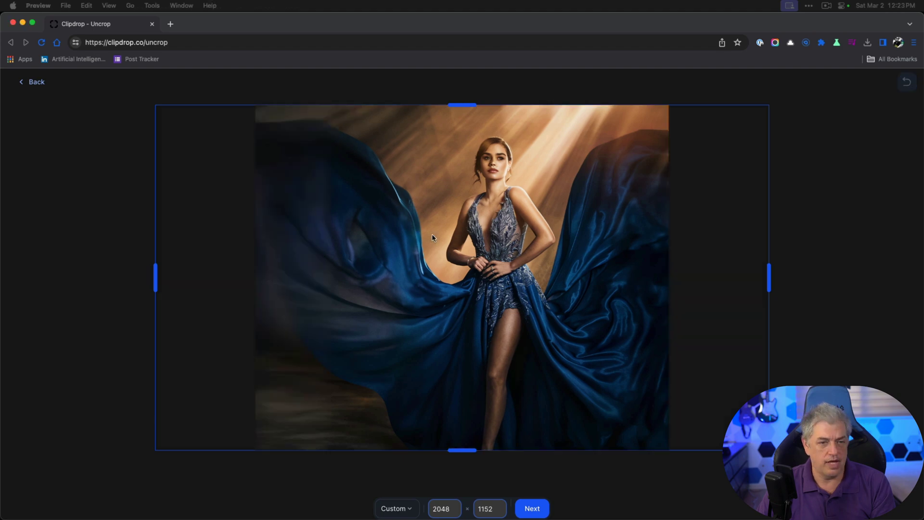
Step: Align the newly loaded dress picture with the canvas's right edge, narrow the empty area on its left and generate the uncropped versions
click(555, 233)
drag(403, 239, 507, 240)
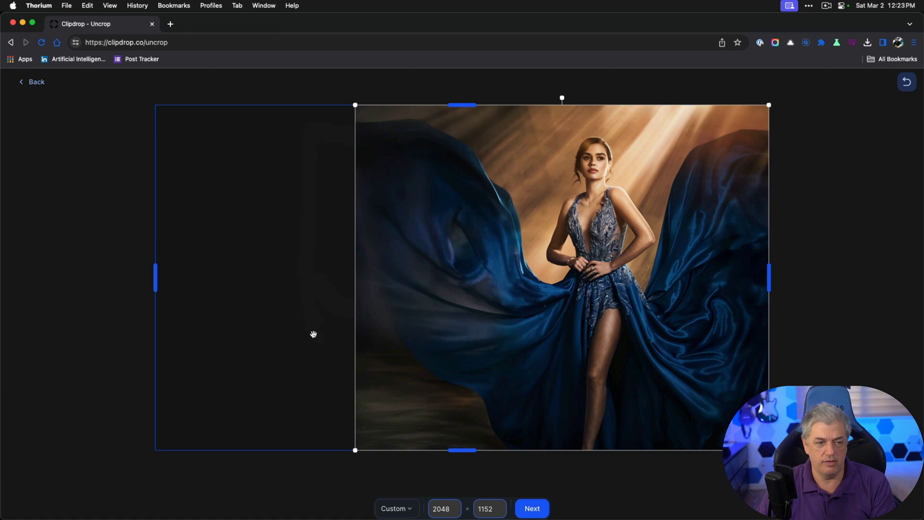
drag(156, 273, 283, 273)
click(532, 508)
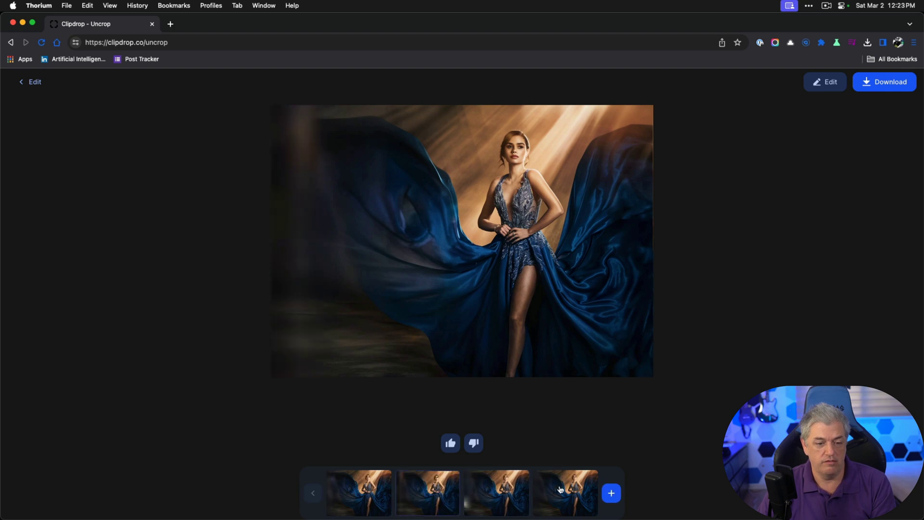
Step: Download the second variation of the further widened dress picture and load the downloaded picture as the new image to uncrop
click(560, 489)
click(448, 513)
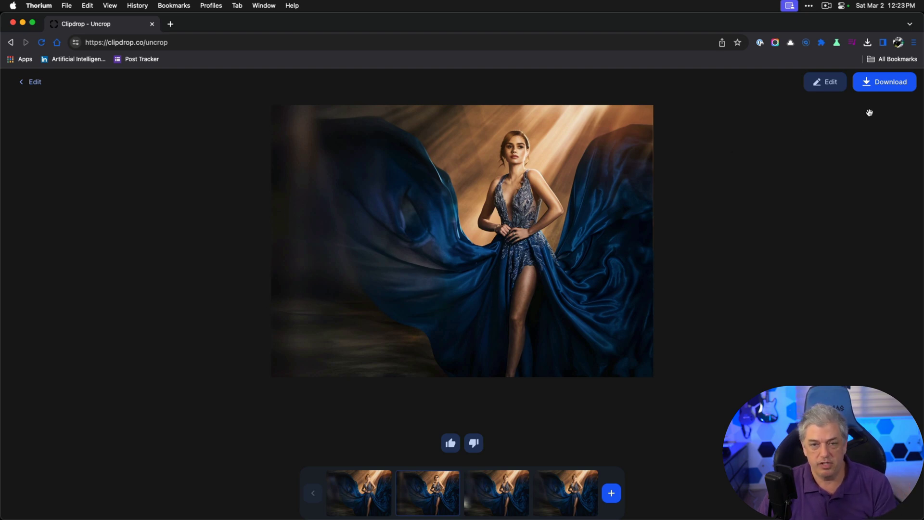
click(877, 84)
click(33, 82)
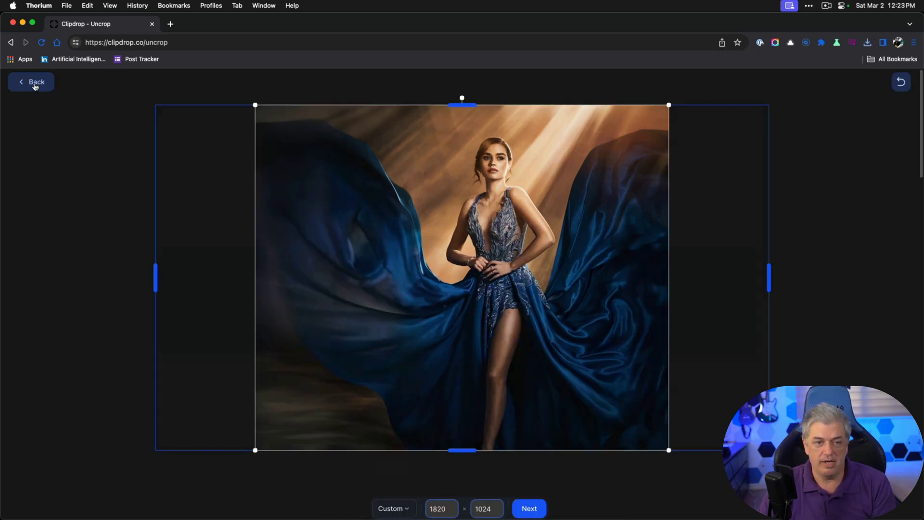
click(34, 84)
key(super+v)
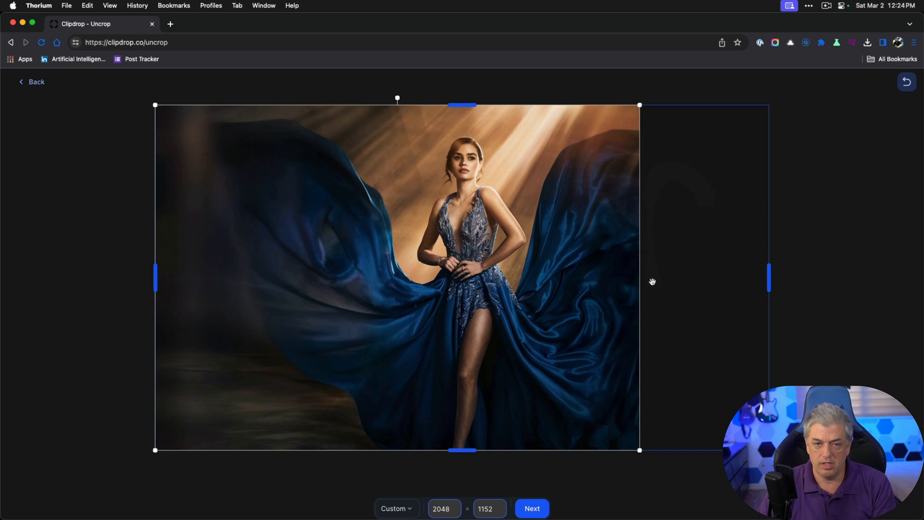
Step: Generate uncropped versions with the picture against the 2048 × 1152 canvas's left edge, compare the variations and return to editing
click(534, 504)
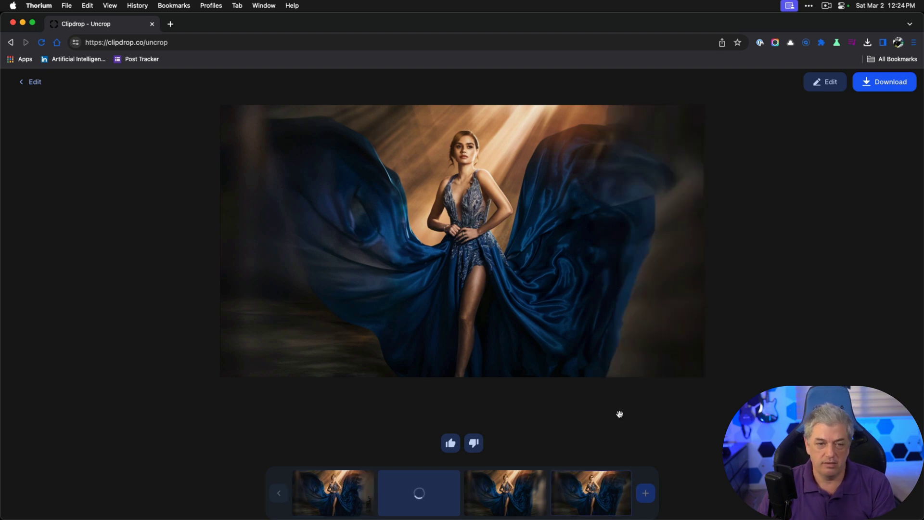
click(335, 503)
click(559, 491)
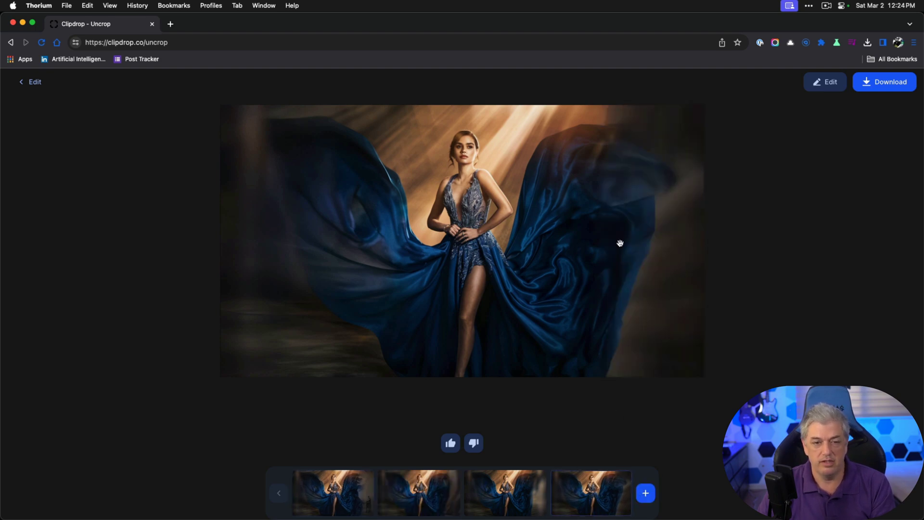
click(34, 82)
Step: Shift the picture partly past the canvas's left edge, narrow the canvas to 1669 × 1152 and generate the uncropped versions
drag(398, 288, 331, 288)
drag(153, 279, 205, 280)
drag(308, 305, 365, 302)
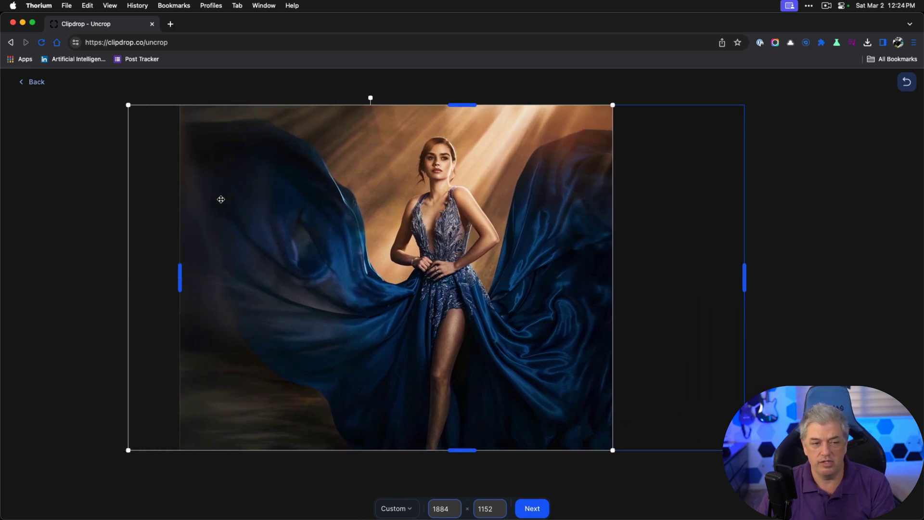
drag(747, 268, 677, 273)
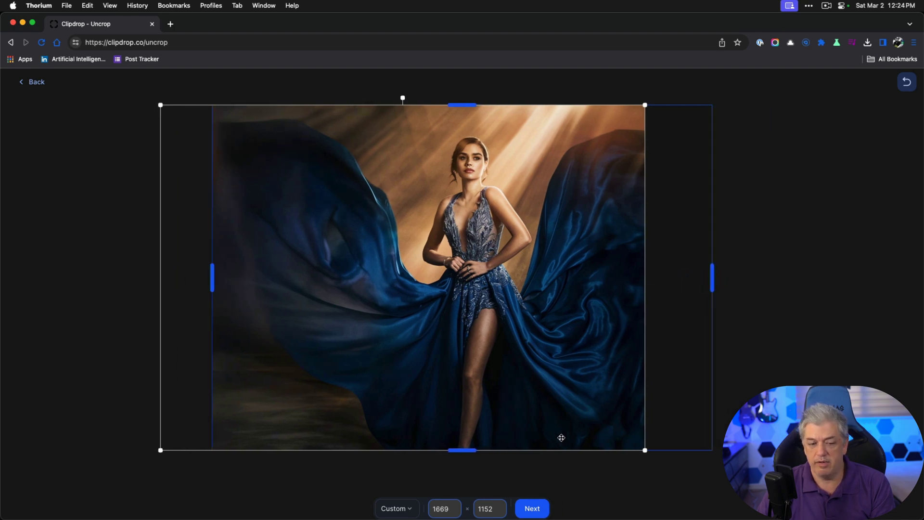
click(535, 510)
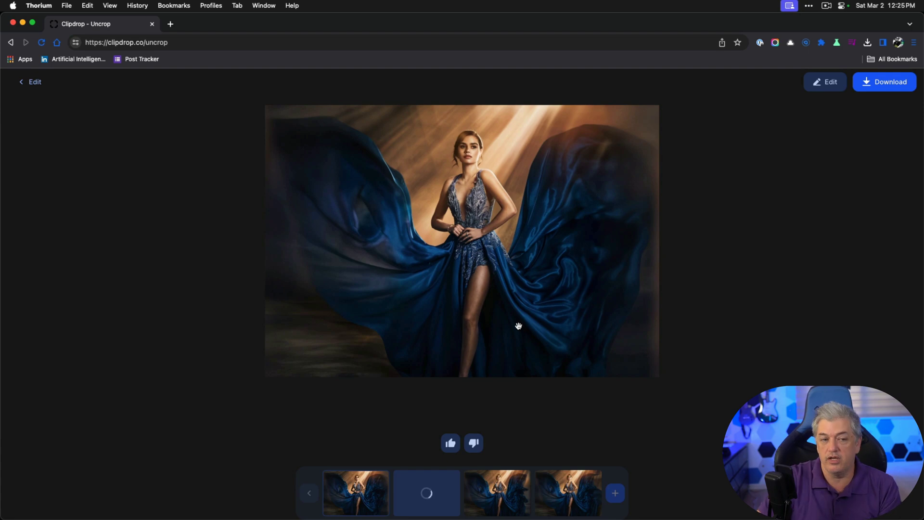
Step: Compare the first, third and fourth variations of the dress extended to the right, ending on the first one
click(560, 489)
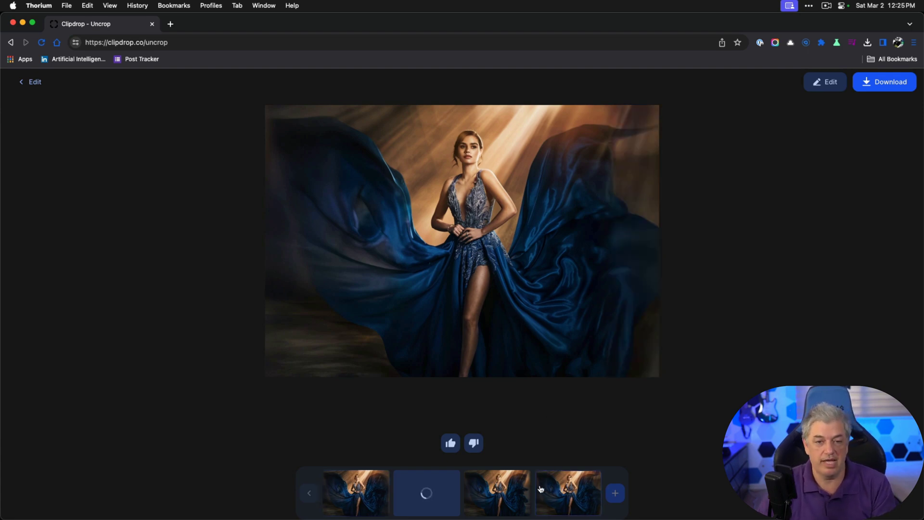
click(513, 489)
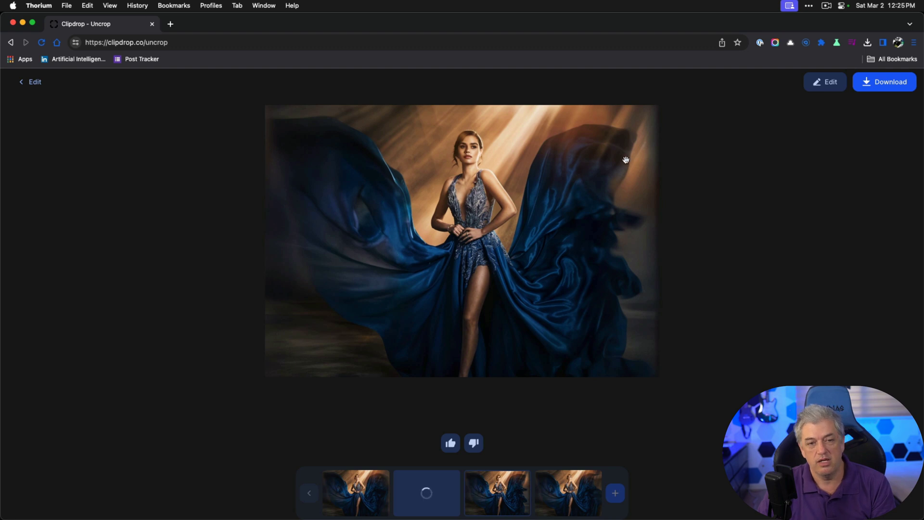
click(365, 489)
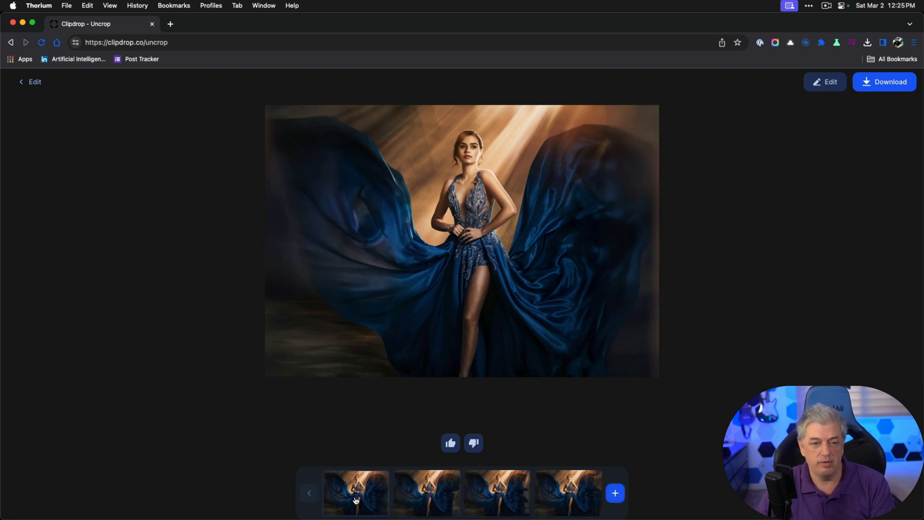
click(517, 499)
click(552, 498)
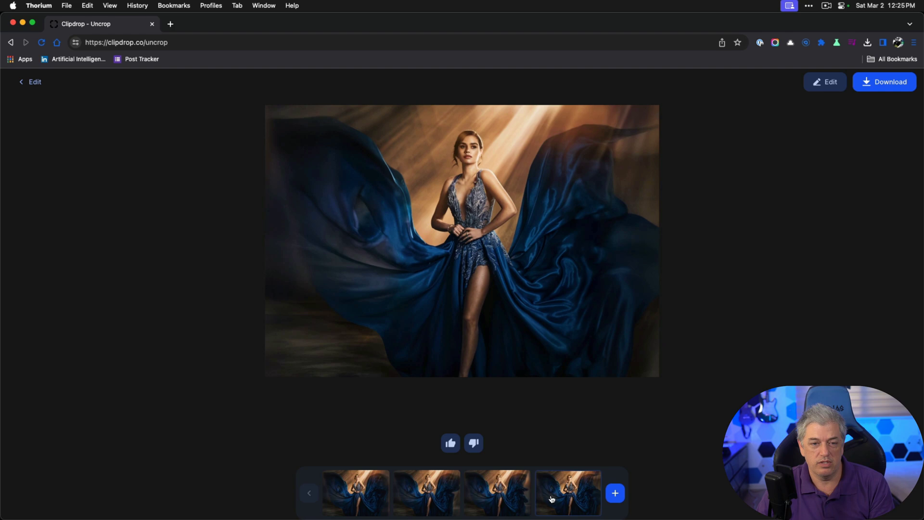
click(351, 505)
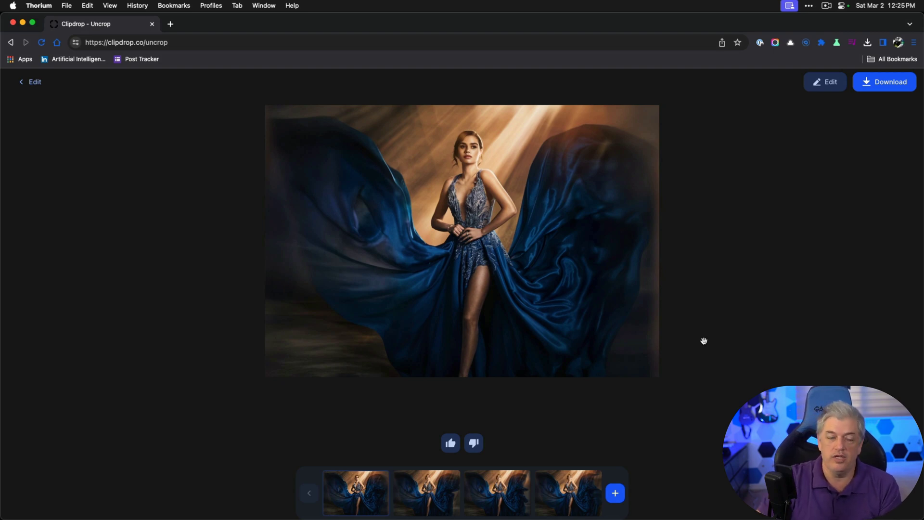
Step: Leave the dress picture and load the photo showing the left half of the man in the blue T-shirt
click(39, 82)
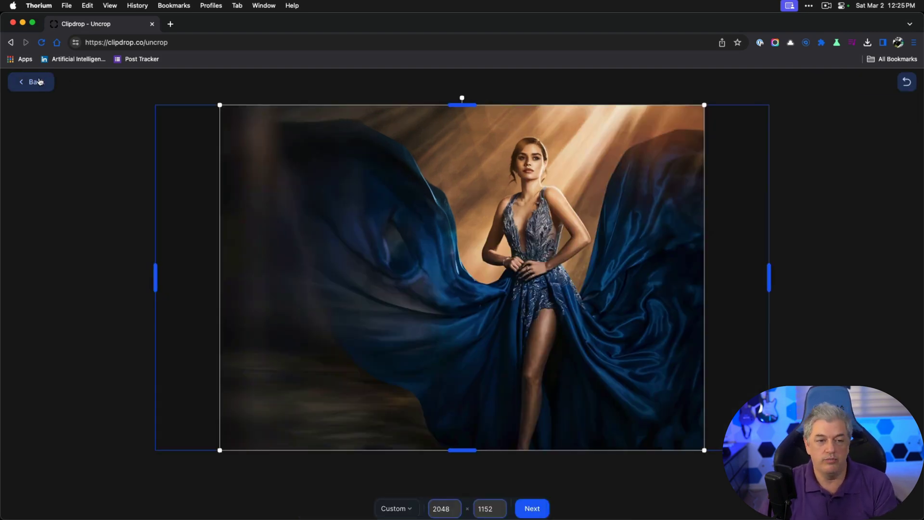
click(40, 82)
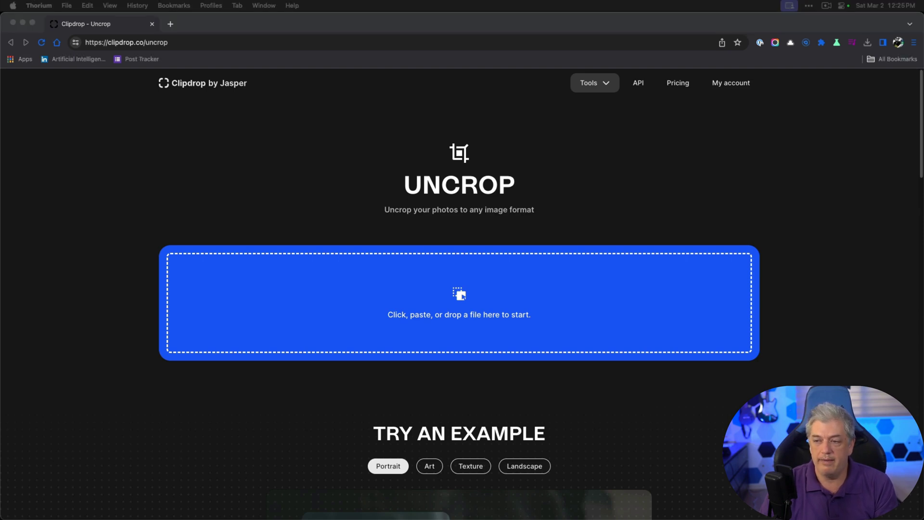
drag(645, 258, 457, 295)
Step: Narrow the canvas to 1167 × 1152 with empty space only beside the cut-off half of the man, and generate the uncropped versions
drag(155, 284, 373, 299)
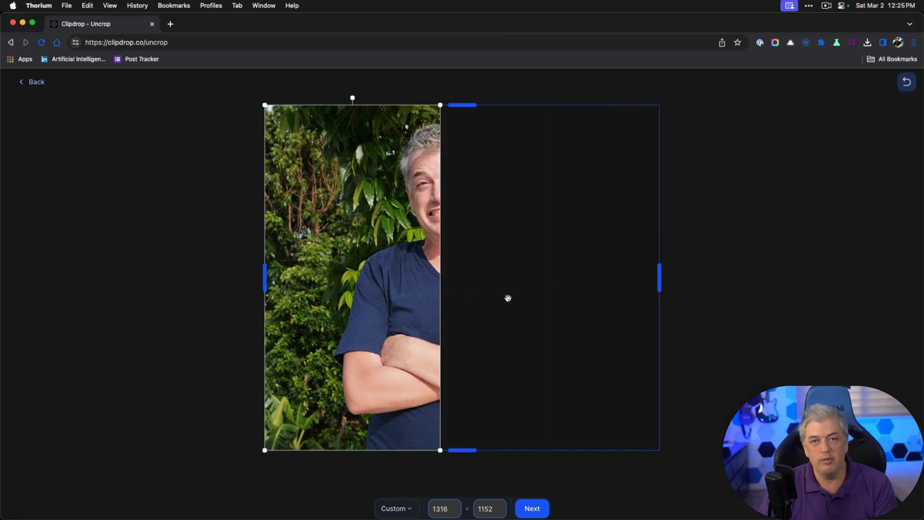
drag(661, 279, 616, 281)
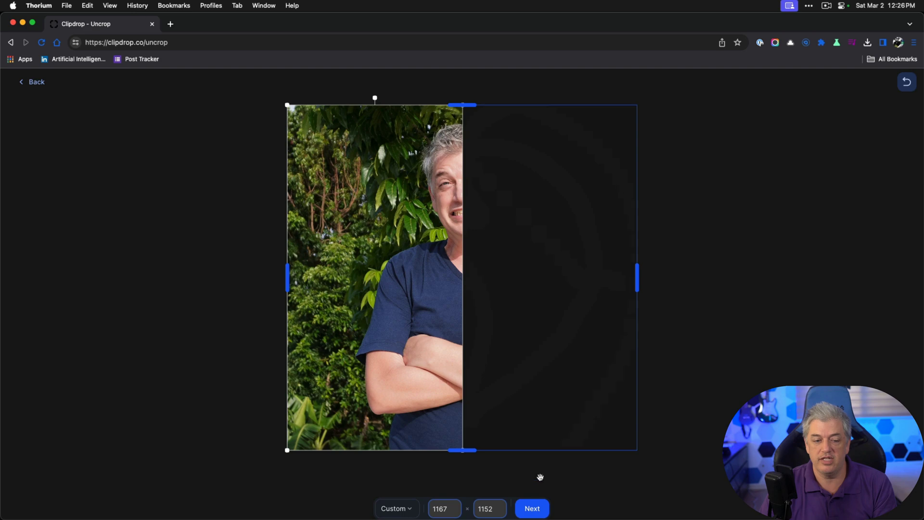
click(532, 508)
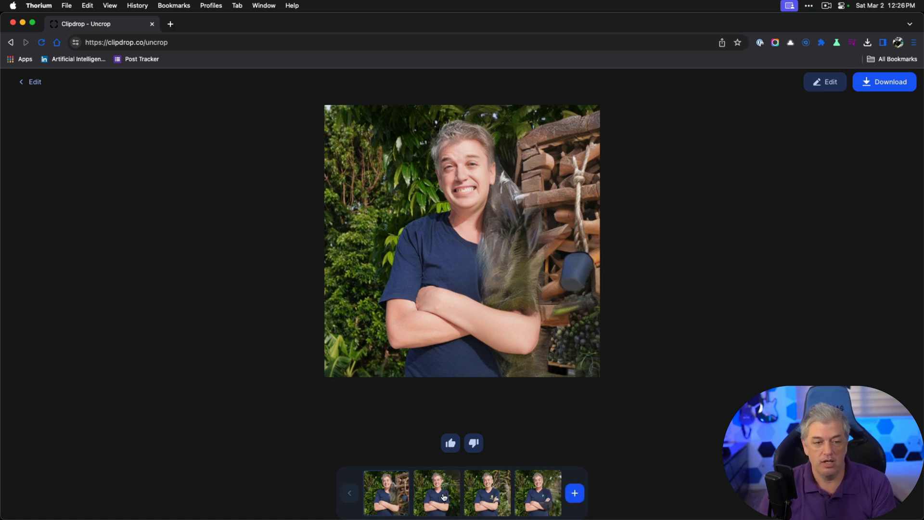
Step: Compare the second, third and fourth variations of the completed man's portrait, ending on the second one
click(444, 496)
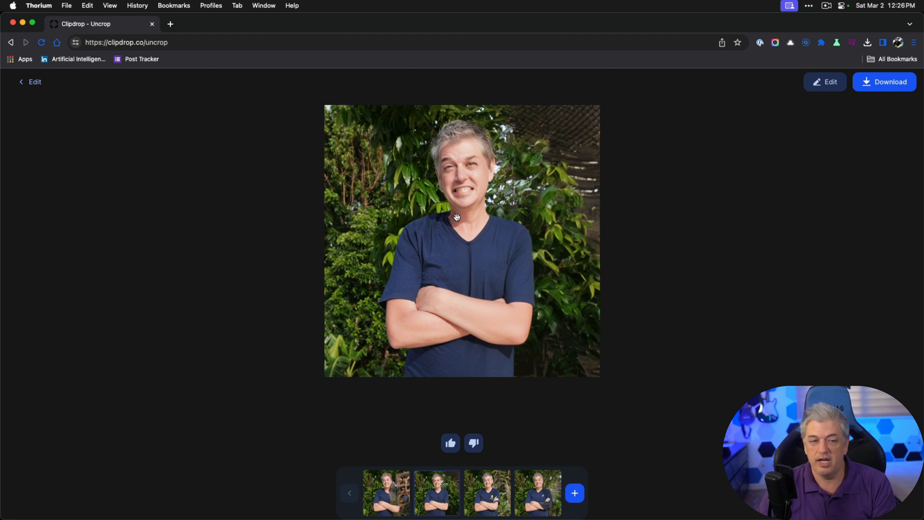
click(493, 488)
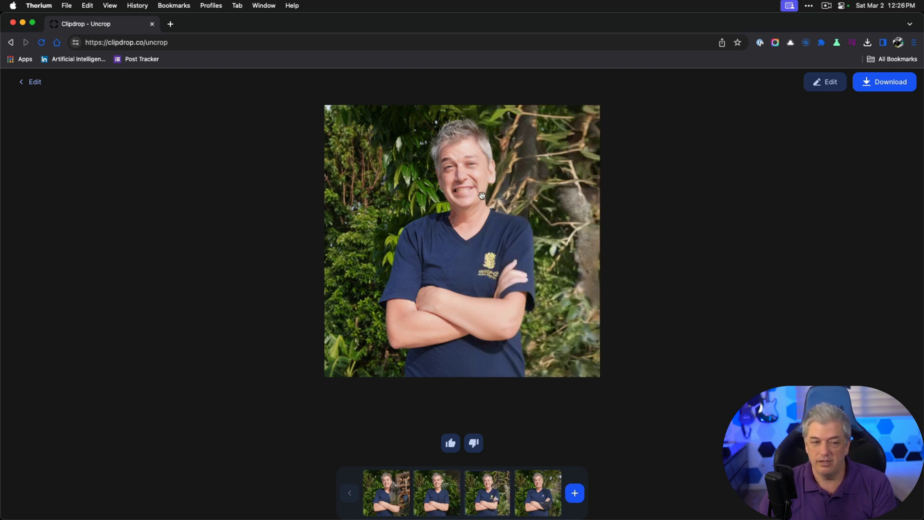
click(548, 483)
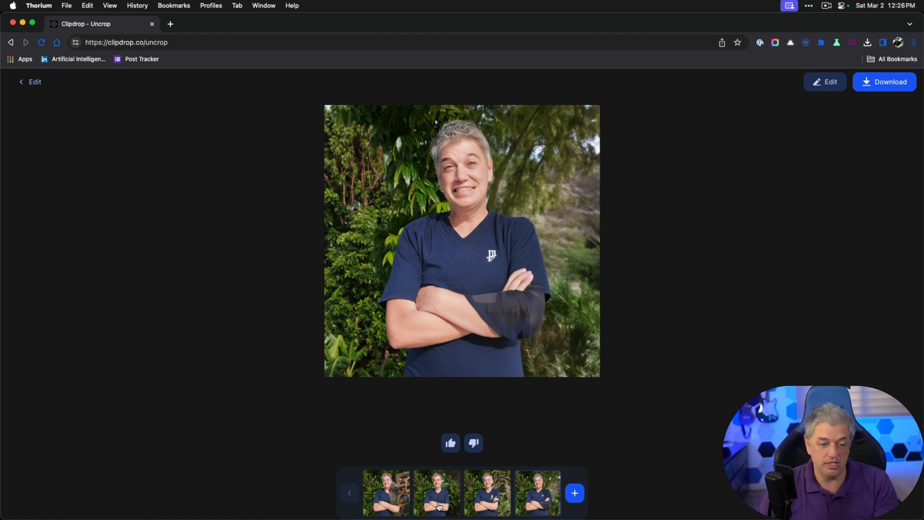
click(453, 509)
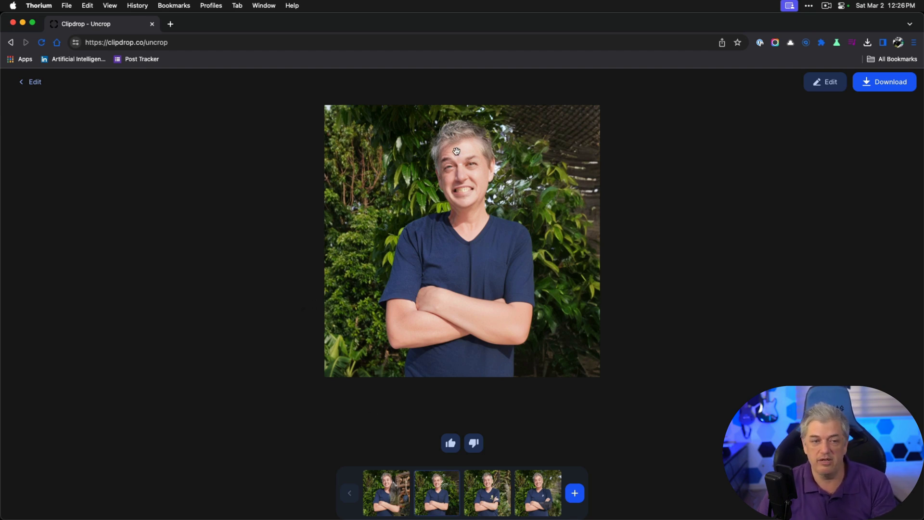
Step: Return to editing, reduce the canvas to 332 × 500 around the man's half face and generate the uncropped versions
click(33, 82)
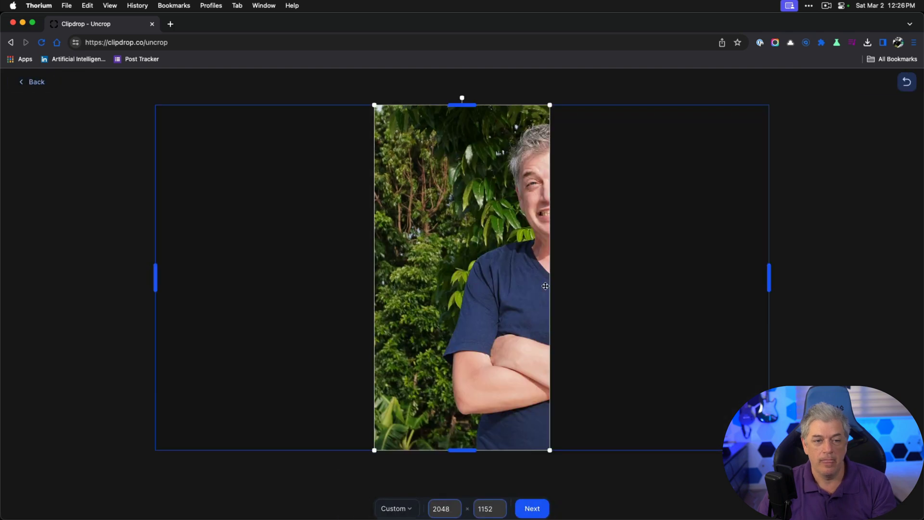
drag(154, 275, 372, 275)
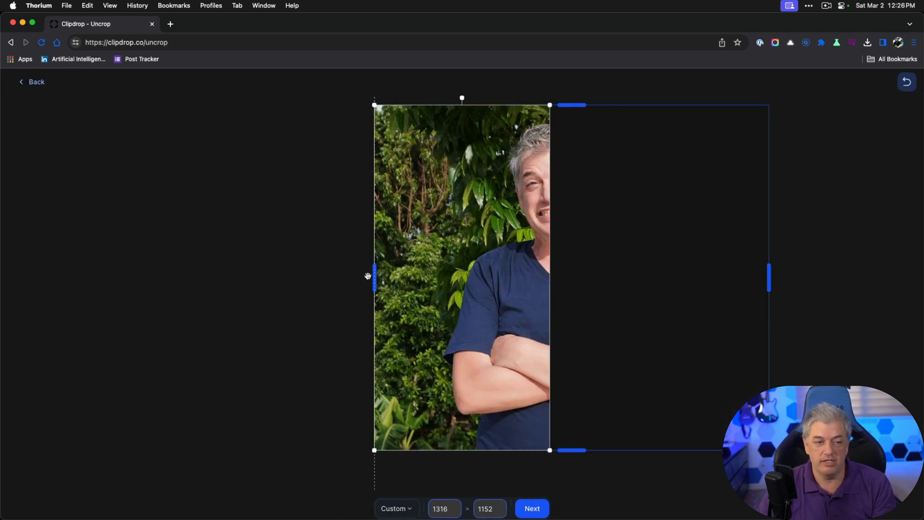
drag(464, 439, 470, 256)
drag(147, 283, 350, 282)
drag(678, 277, 407, 277)
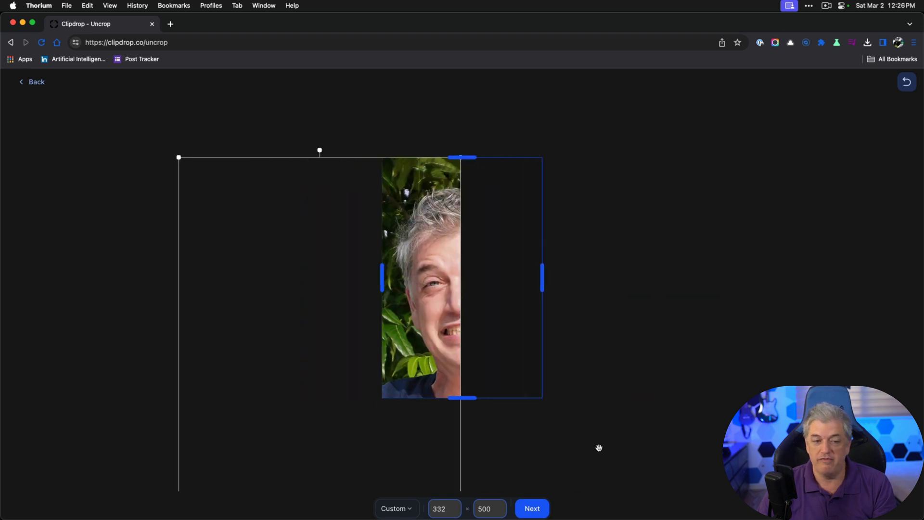
click(543, 500)
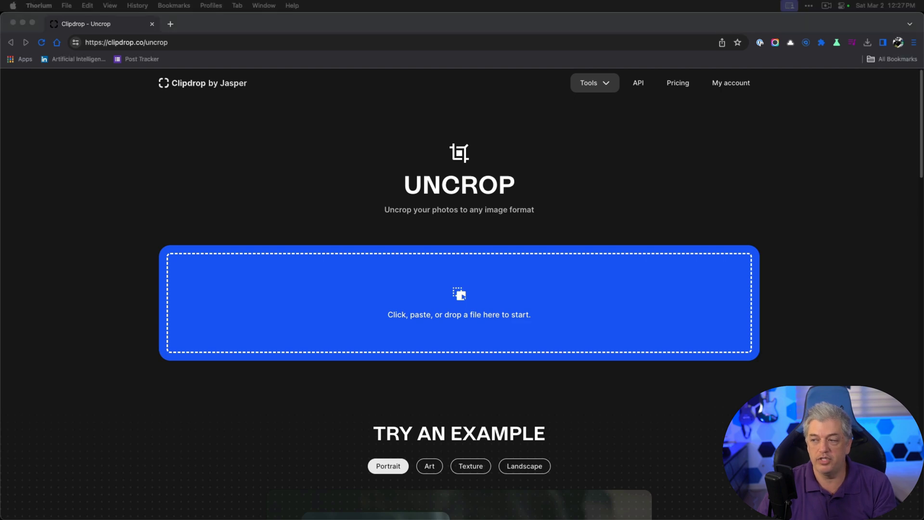
Step: Load the photo of the man's other half, narrow the canvas to 1241 × 1152 with space on its left and generate the uncropped versions
drag(917, 165, 496, 291)
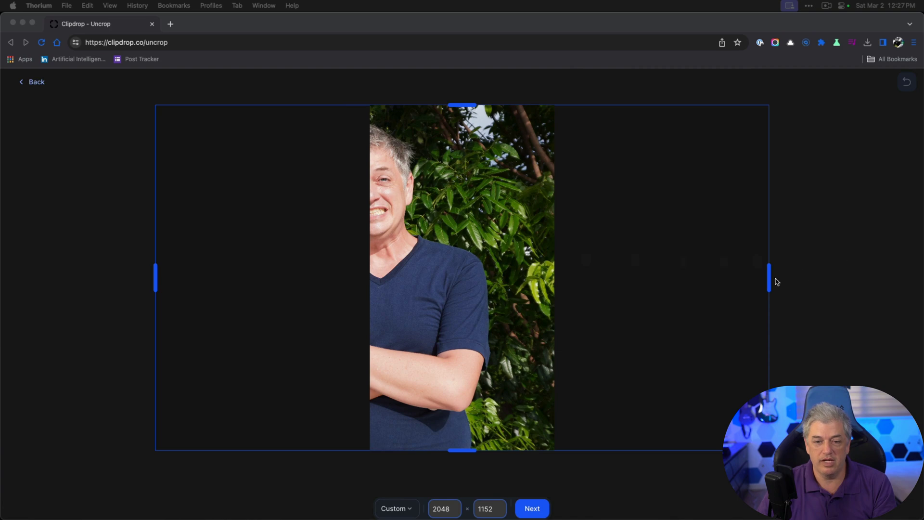
drag(769, 282, 569, 275)
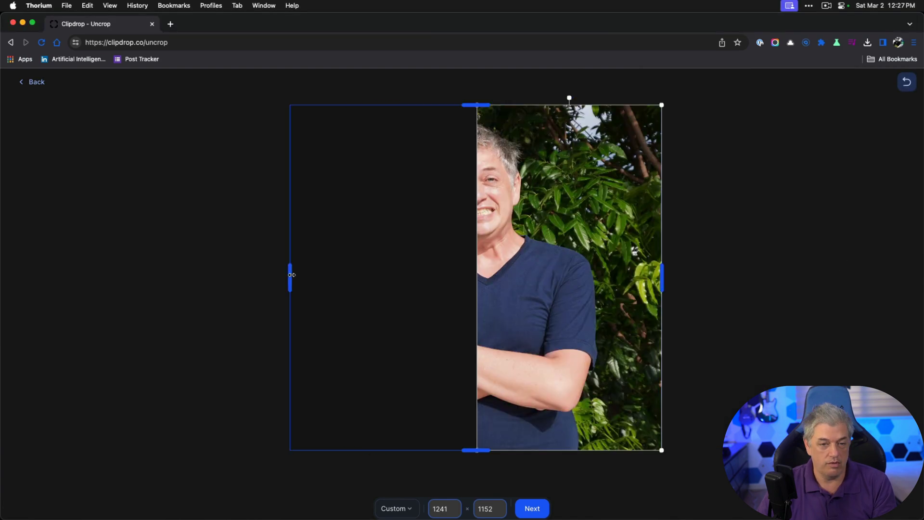
click(532, 508)
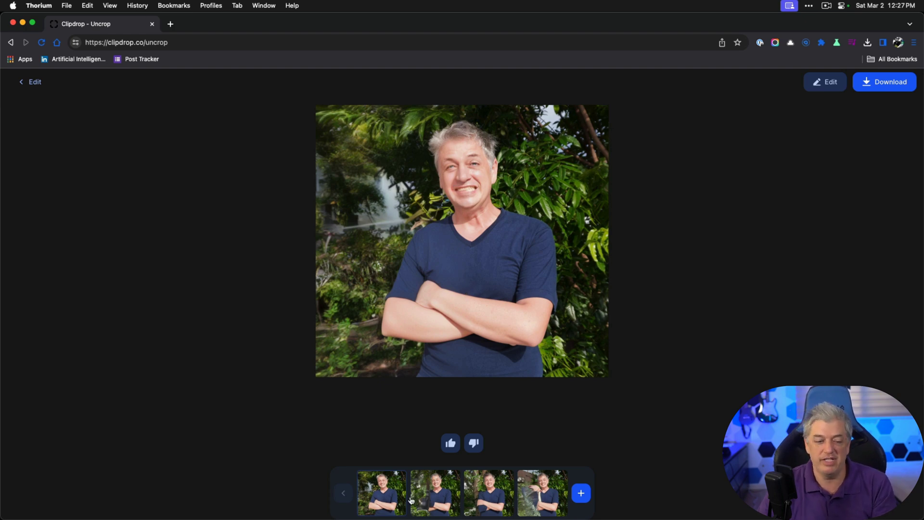
Step: Compare the second, third and fourth variations of the portrait, examining the fourth one up close
click(441, 495)
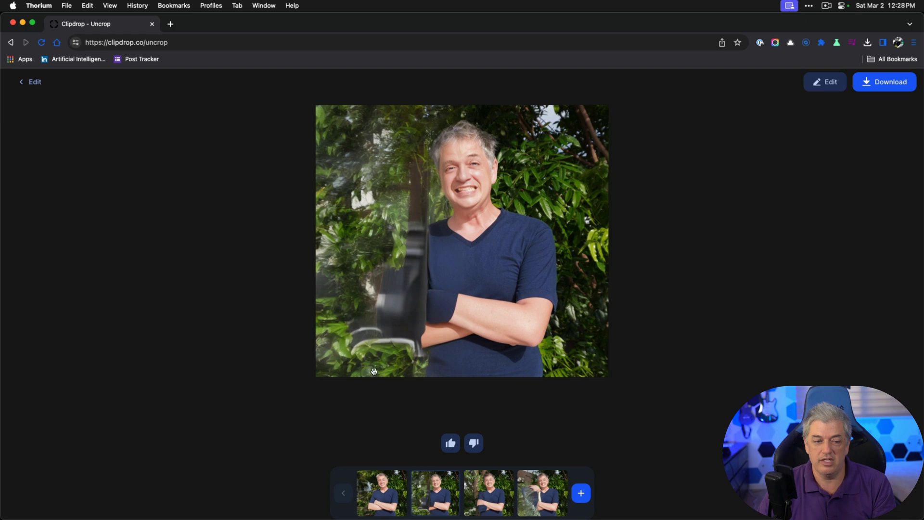
click(478, 498)
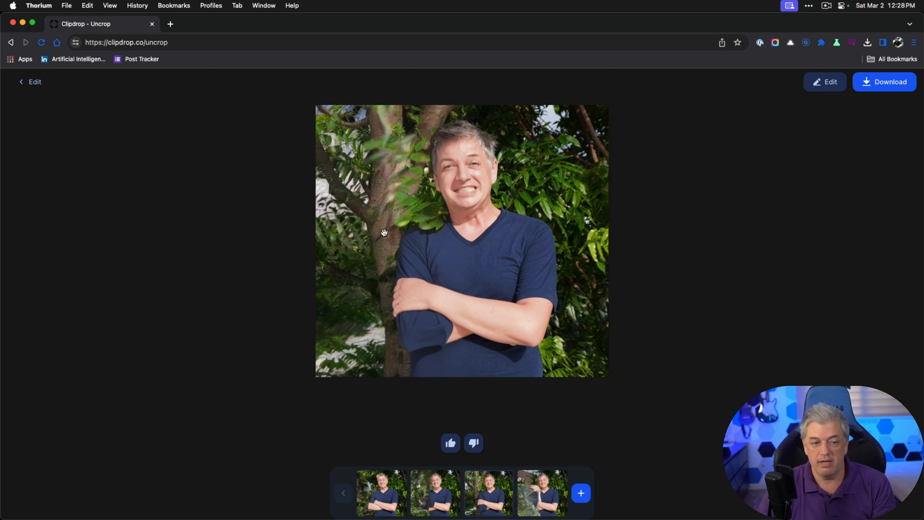
click(521, 510)
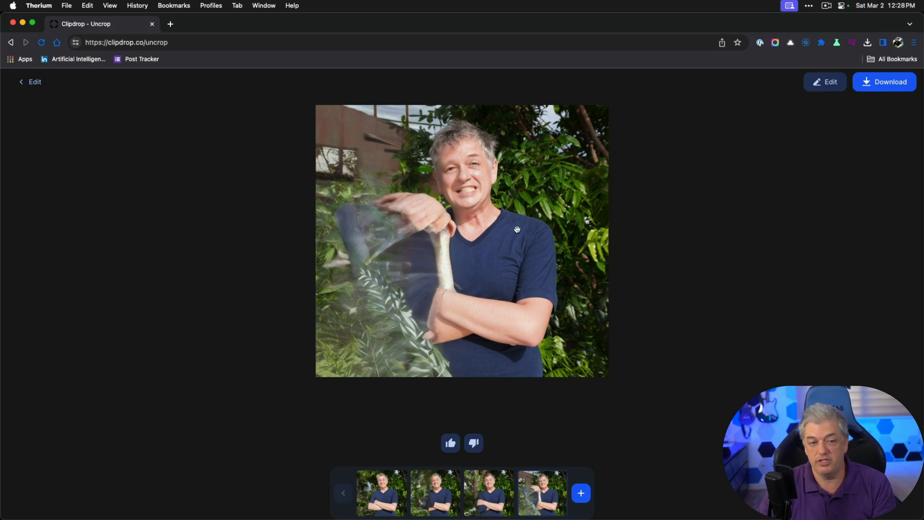
scroll(517, 229, up, 5)
drag(466, 228, 502, 350)
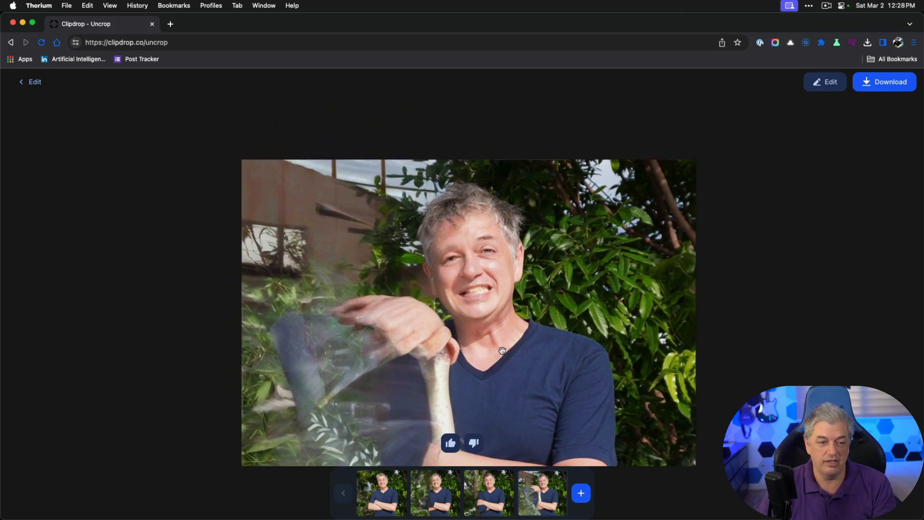
Step: Leave the portrait and load the green volcano landscape as the new image to uncrop
click(32, 82)
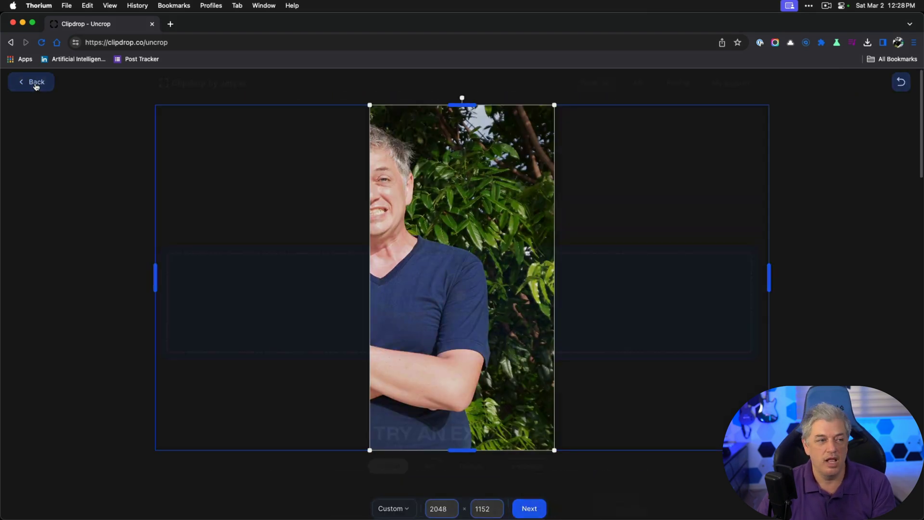
click(35, 86)
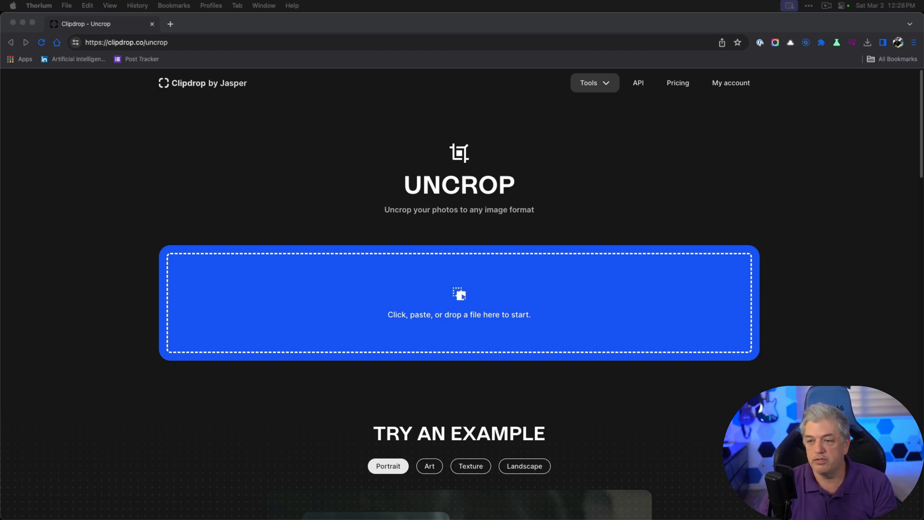
drag(427, 312, 498, 315)
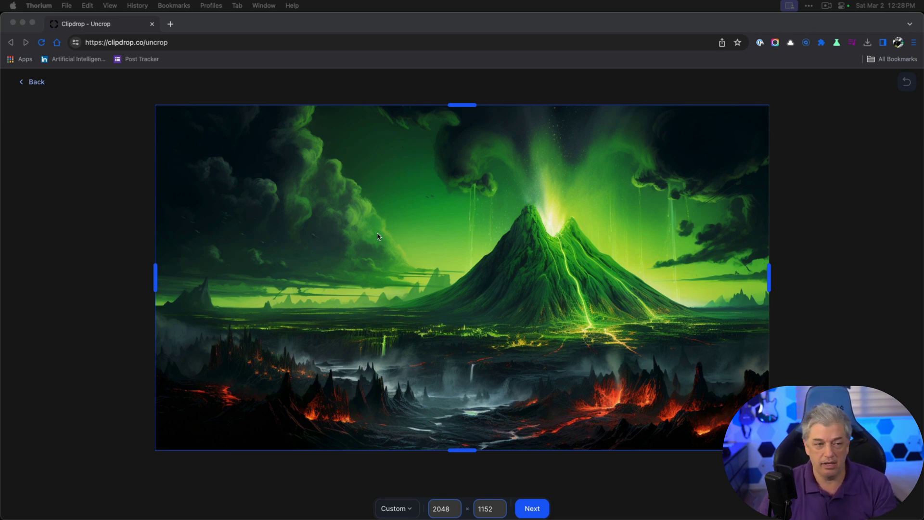
Step: Scale the volcano picture into the canvas's lower-right corner, trim the canvas to 2047 × 854 and generate the uncropped versions
click(156, 284)
mouse_move(157, 282)
mouse_down()
mouse_move(167, 279)
mouse_move(141, 279)
mouse_up()
drag(155, 105, 305, 211)
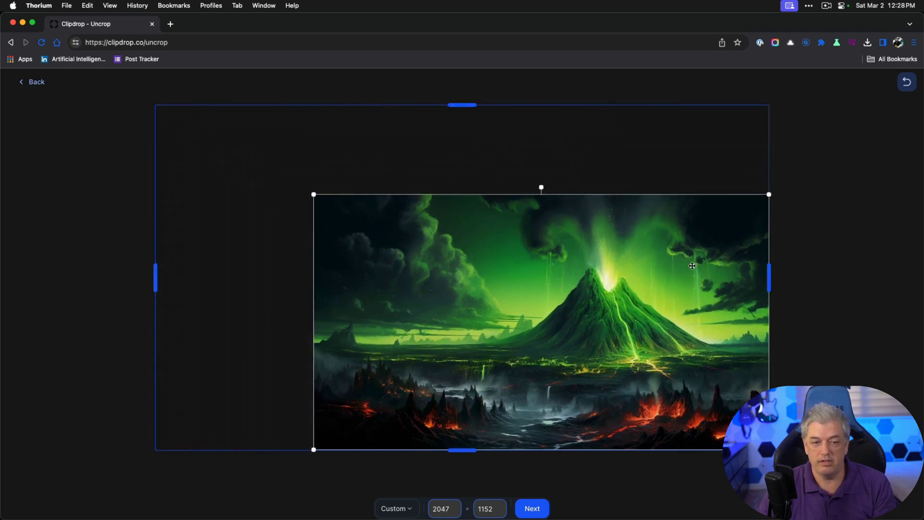
drag(460, 105, 462, 189)
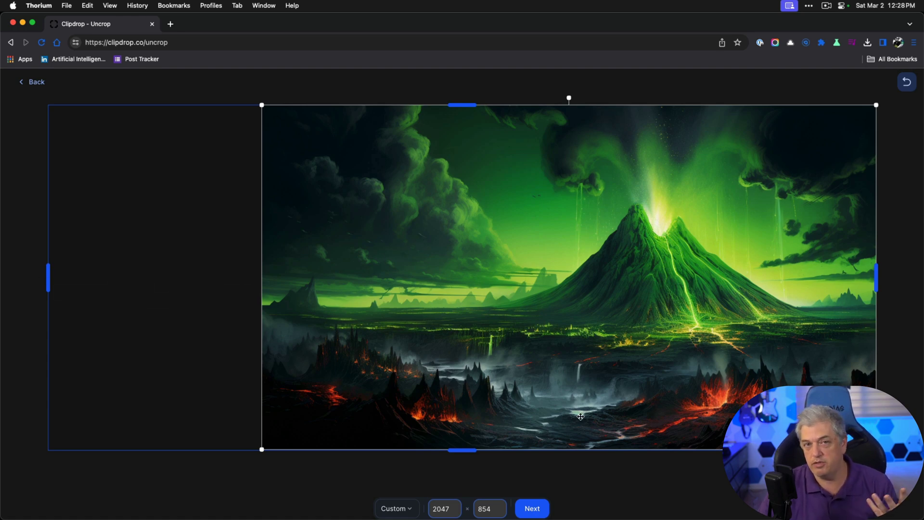
click(537, 510)
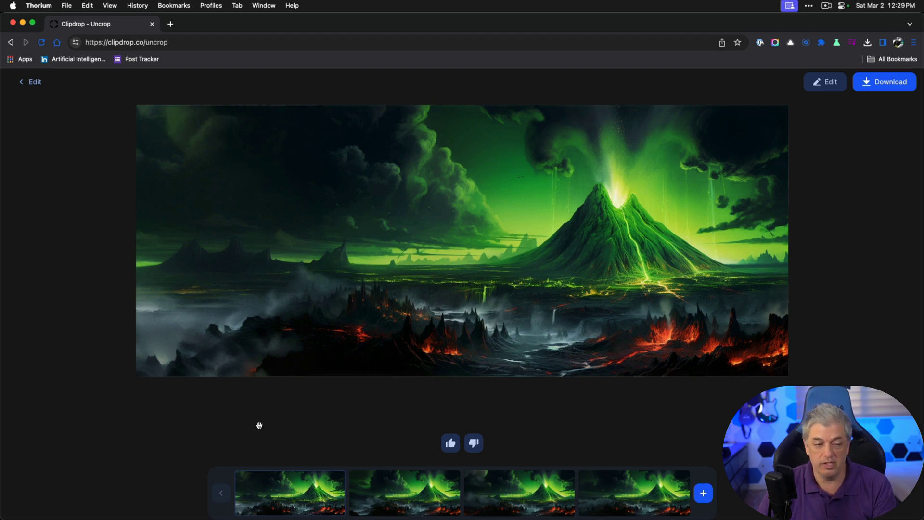
Step: Compare the four variations of the volcano landscape extended to the left, ending on the third one
click(420, 502)
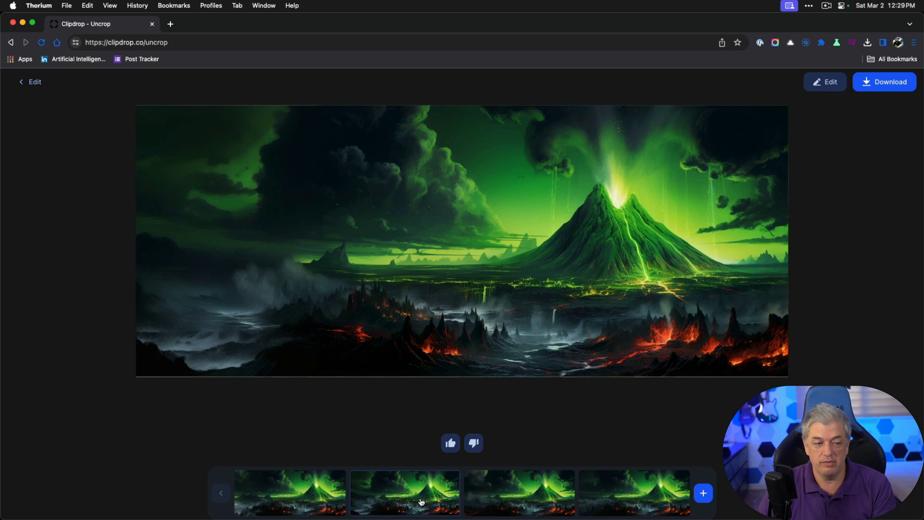
click(312, 501)
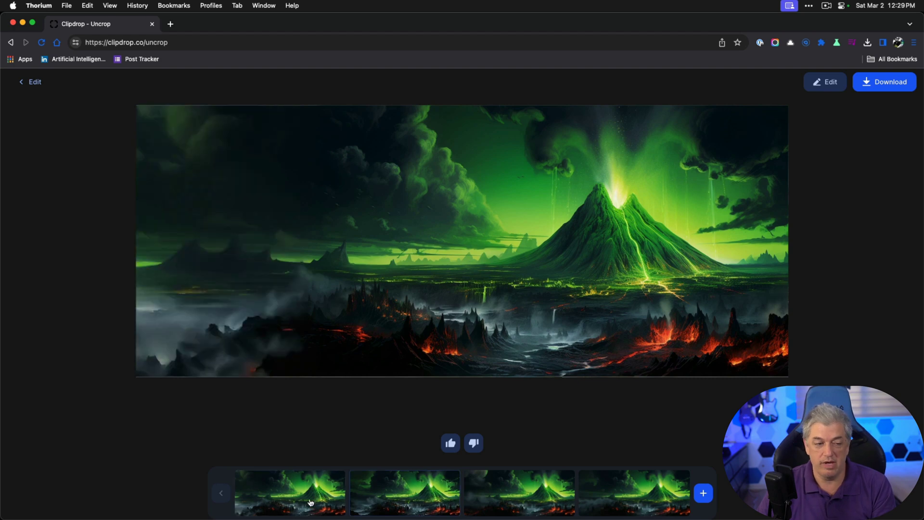
click(388, 502)
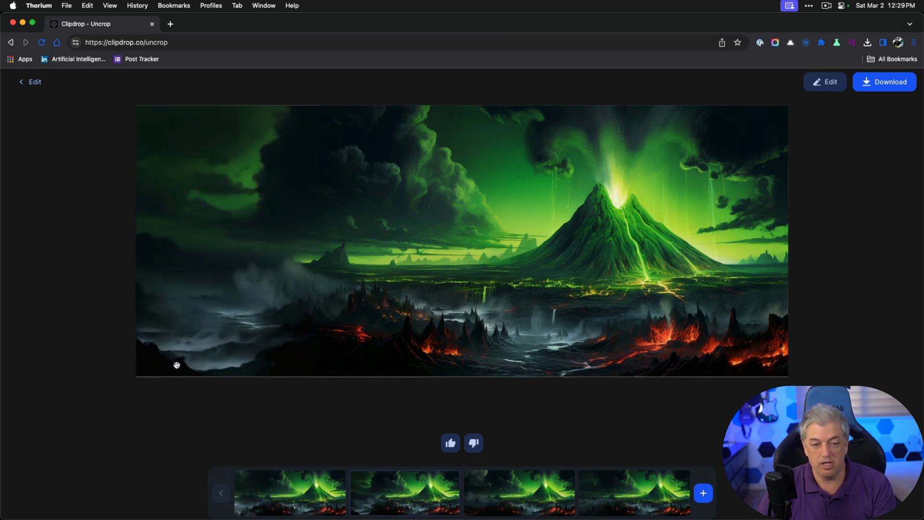
click(498, 484)
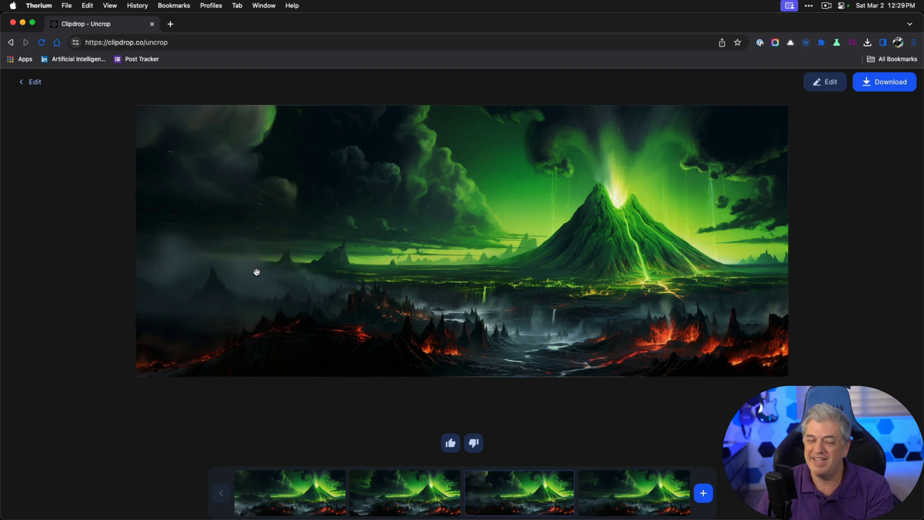
click(622, 489)
click(539, 492)
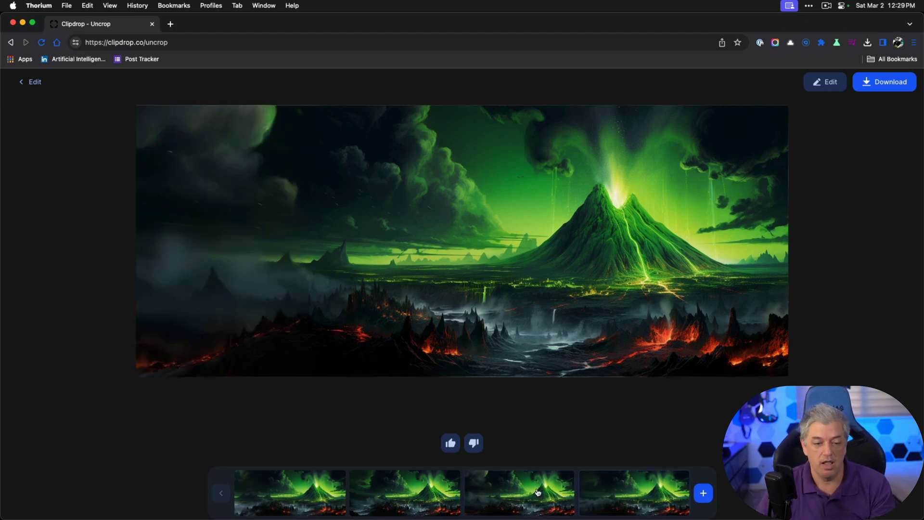
Step: Return to editing, scale the volcano picture into the canvas's lower-right corner and trim the canvas to 1202 × 539
click(29, 82)
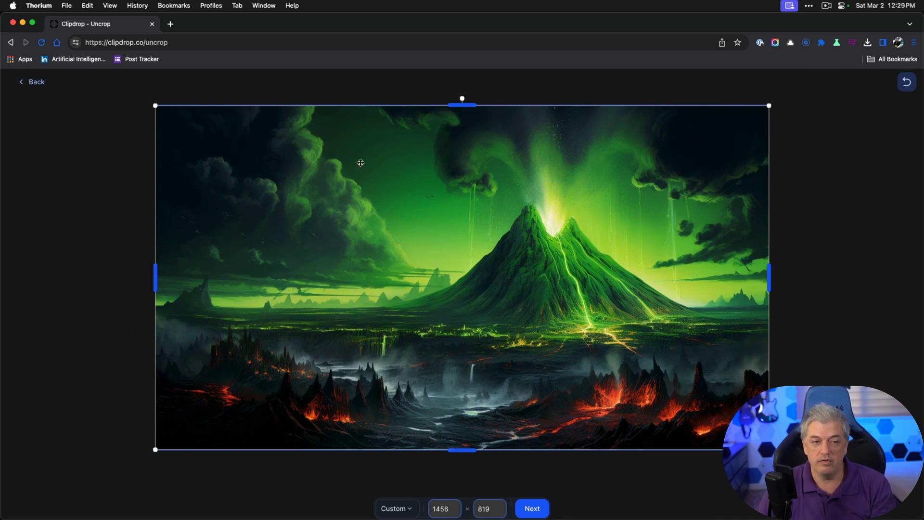
drag(154, 106, 364, 222)
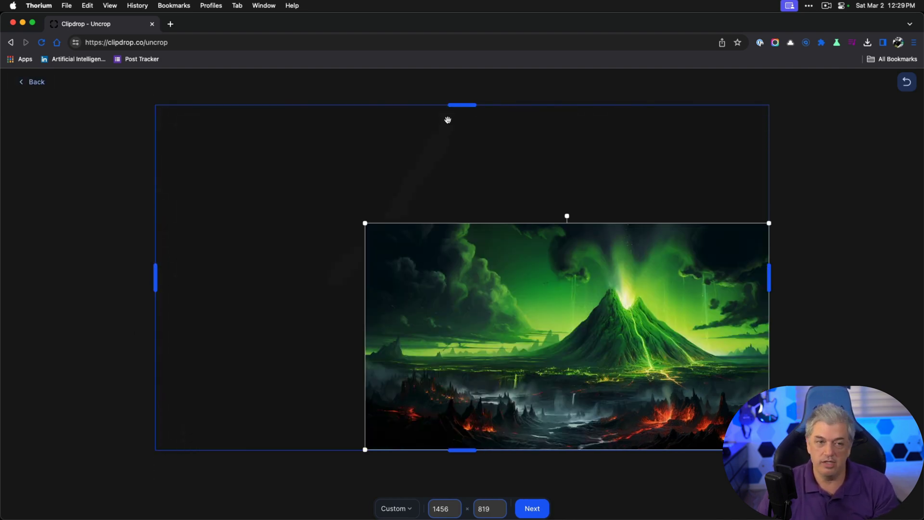
drag(455, 103, 460, 223)
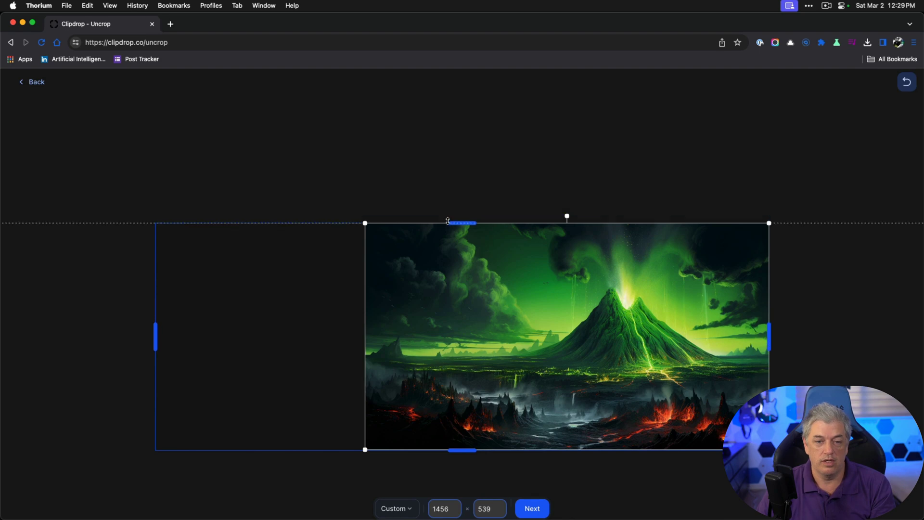
drag(115, 276, 234, 278)
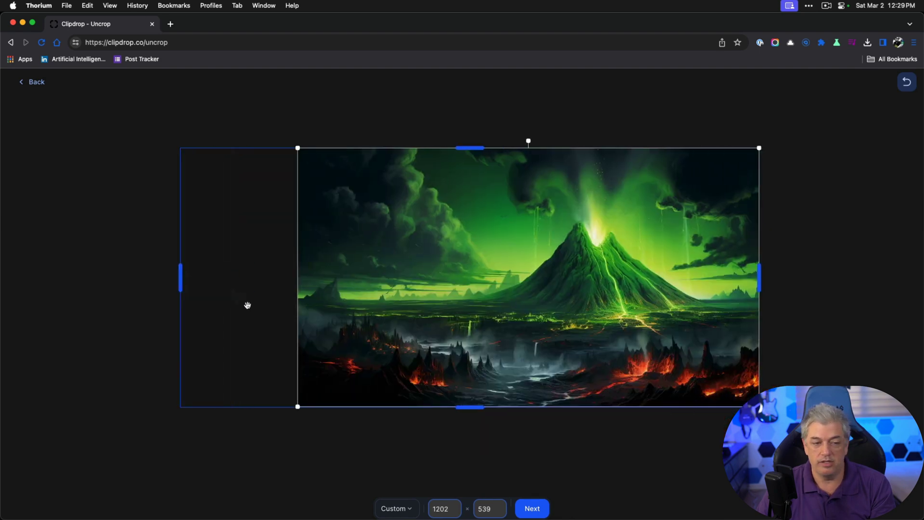
Step: Generate the uncropped versions of the 1202 × 539 volcano canvas and compare them, ending on the fourth variation
click(532, 509)
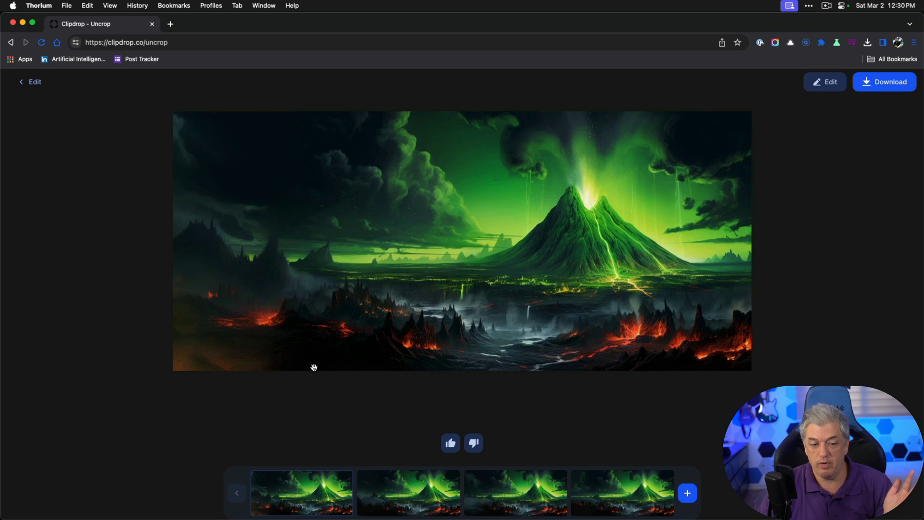
click(525, 480)
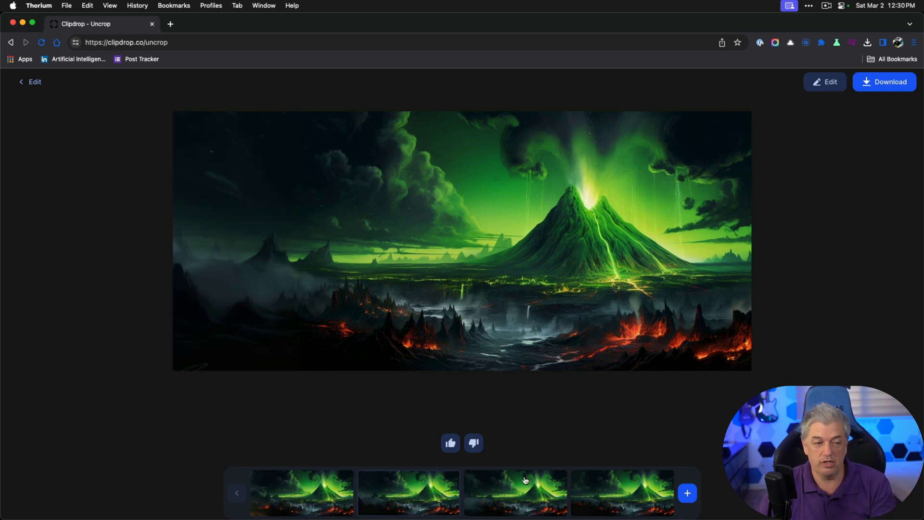
click(638, 484)
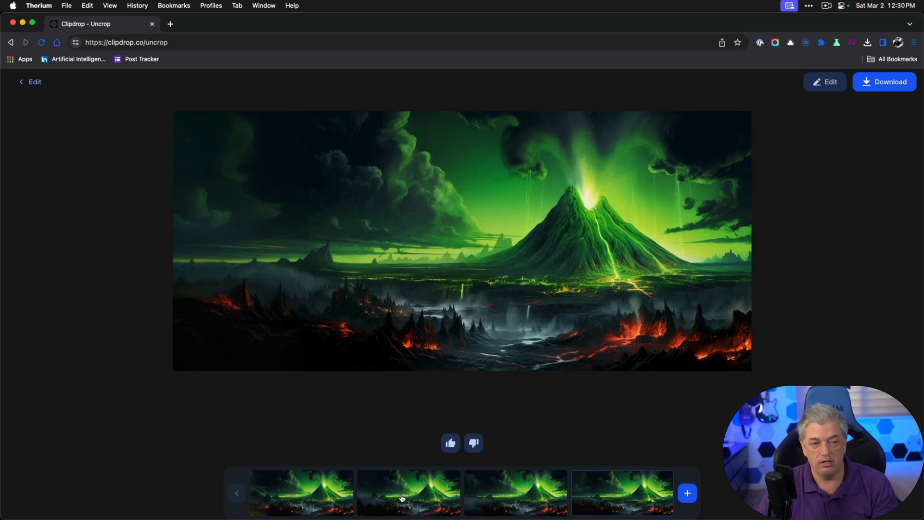
Step: Download the fourth volcano variation and load the picture of the suited man at the burning dumpster as the new image
click(880, 79)
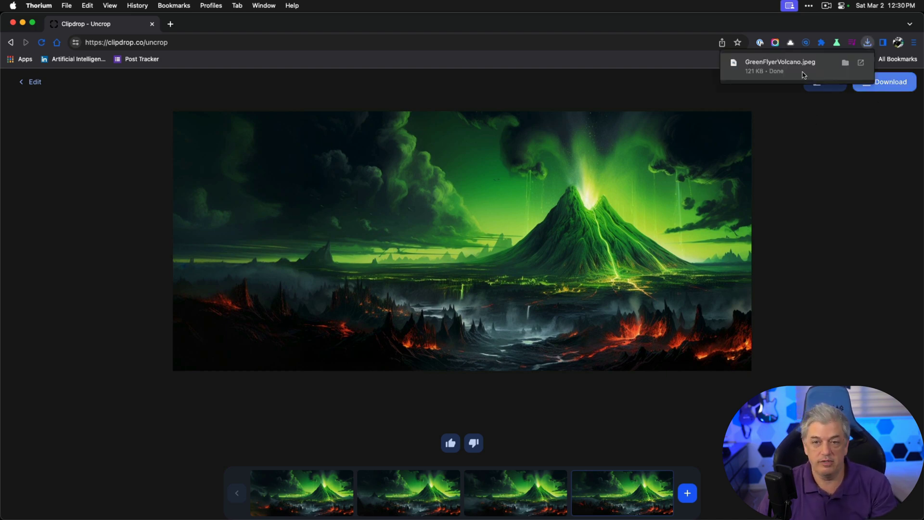
click(31, 82)
click(30, 82)
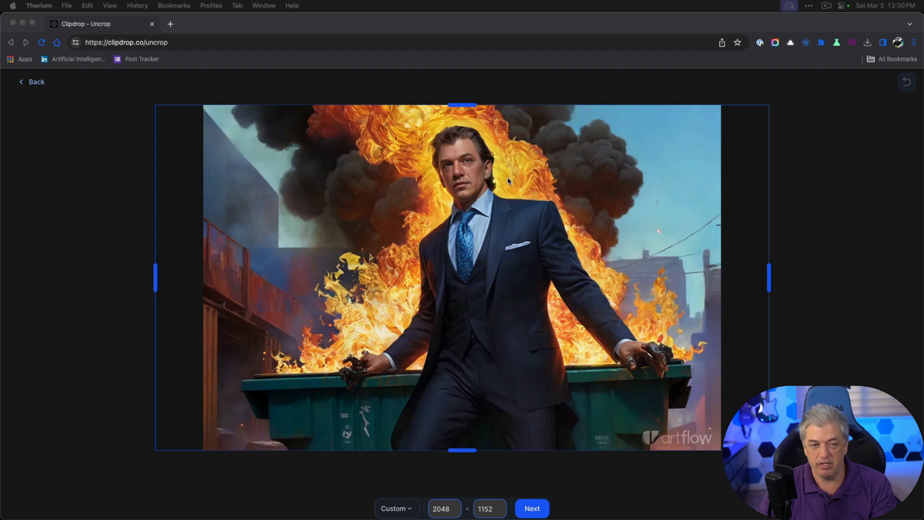
Step: Shift the burning-dumpster picture toward the canvas's lower-right corner, scale it down slightly and generate the uncropped versions
drag(461, 192, 506, 215)
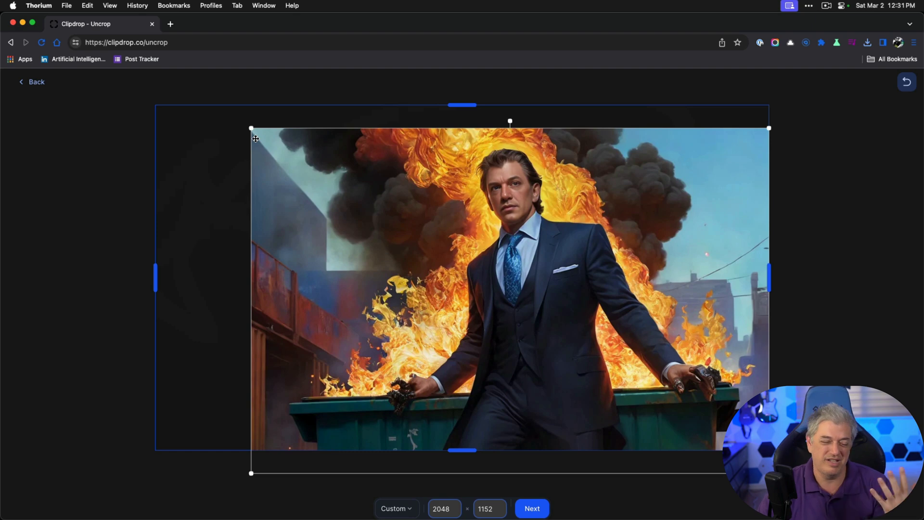
drag(249, 128, 269, 141)
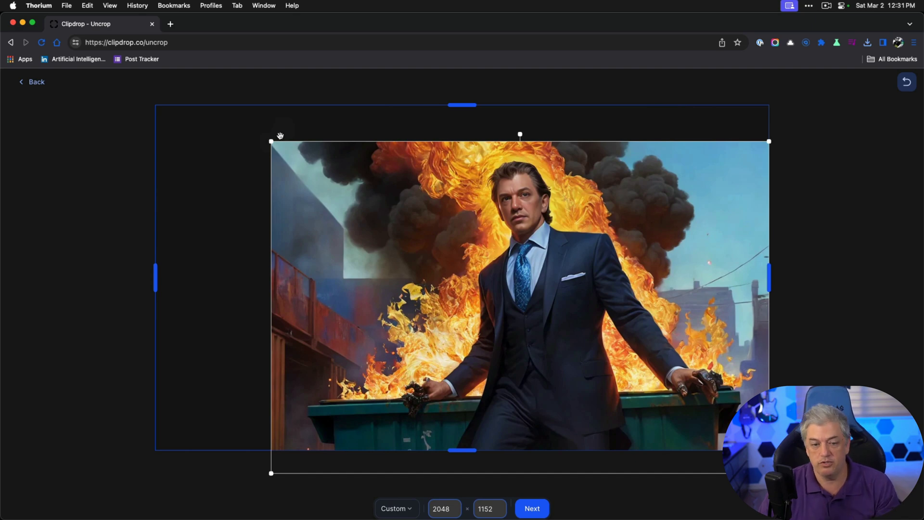
click(531, 509)
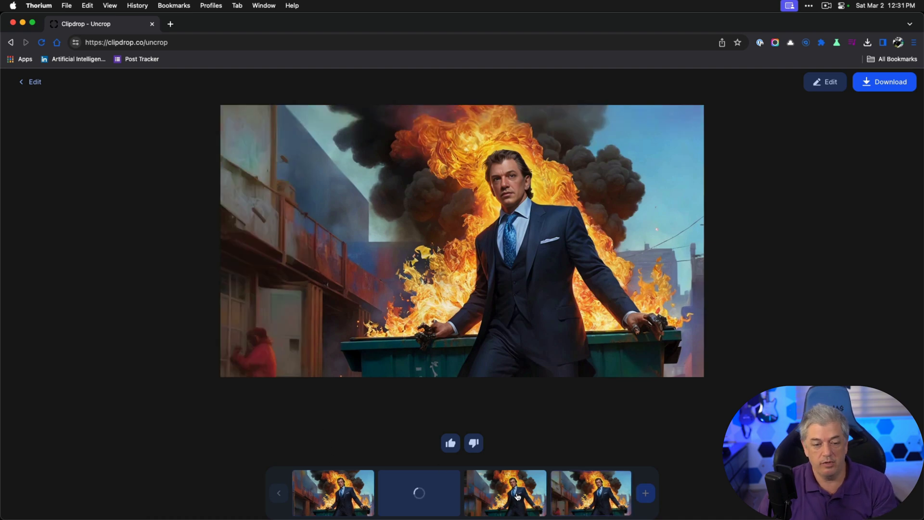
Step: Compare the four variations of the burning-dumpster picture and download the first one
click(487, 479)
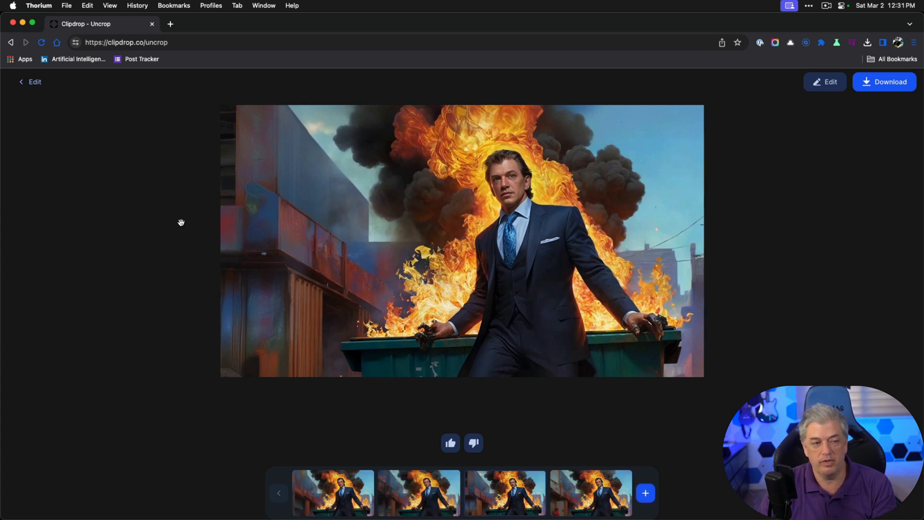
click(412, 487)
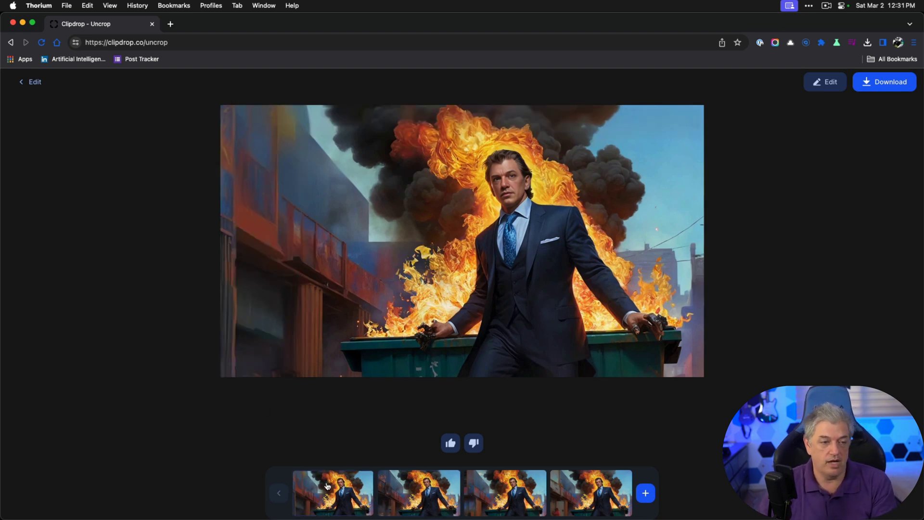
click(484, 491)
click(580, 492)
click(519, 492)
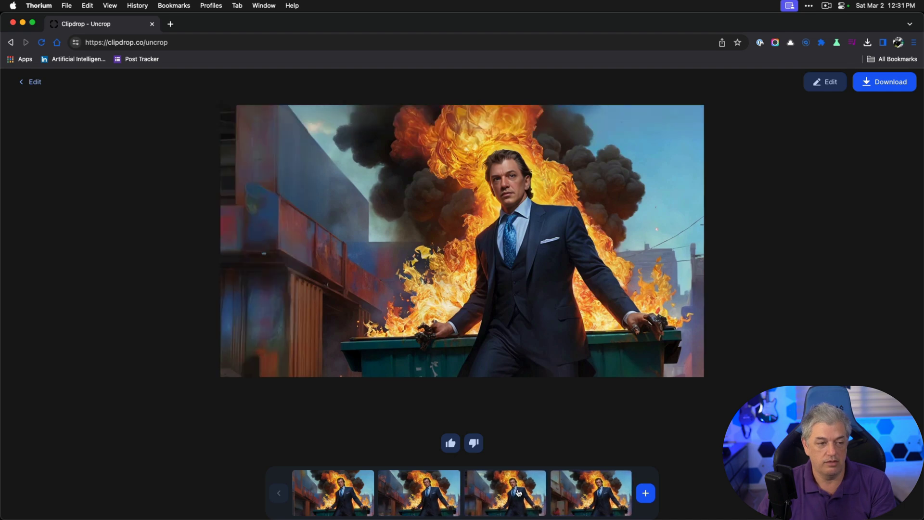
click(354, 495)
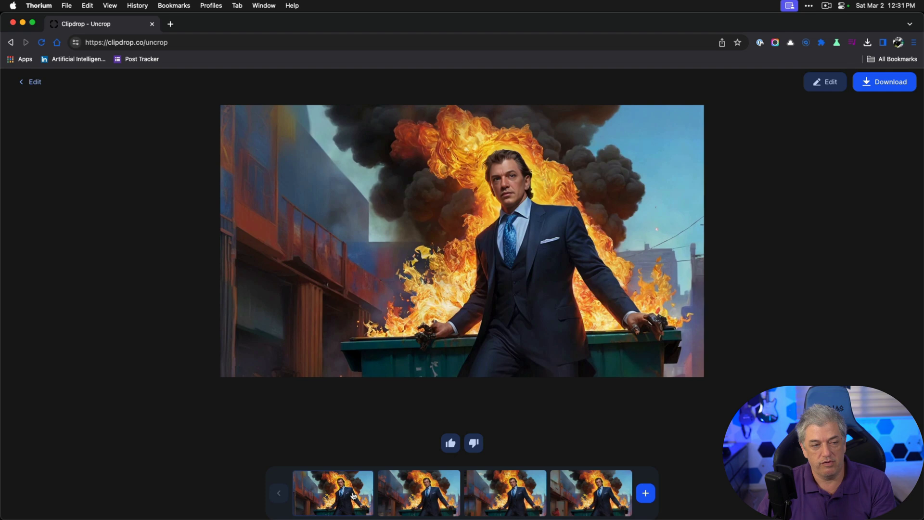
click(887, 82)
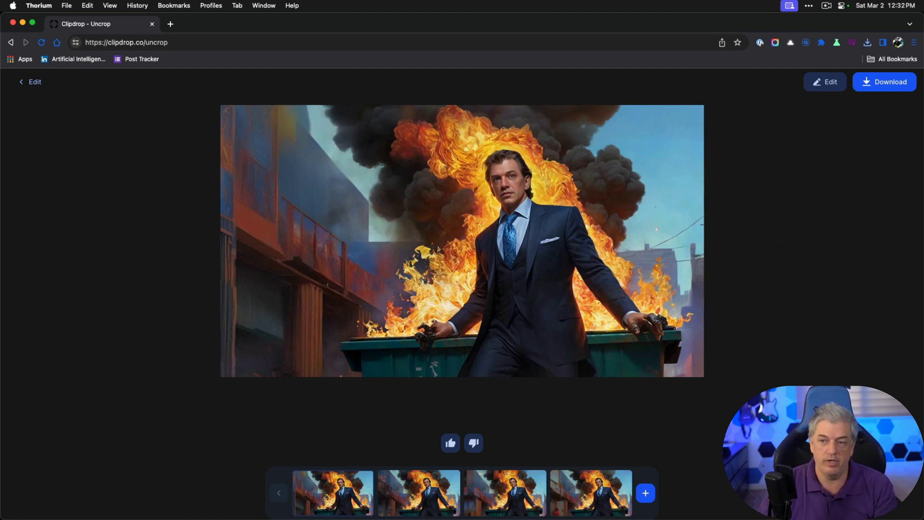
Step: Load the shouting muscular man's picture, scale it down centred along the canvas's upper edge and generate the uncropped versions
click(825, 82)
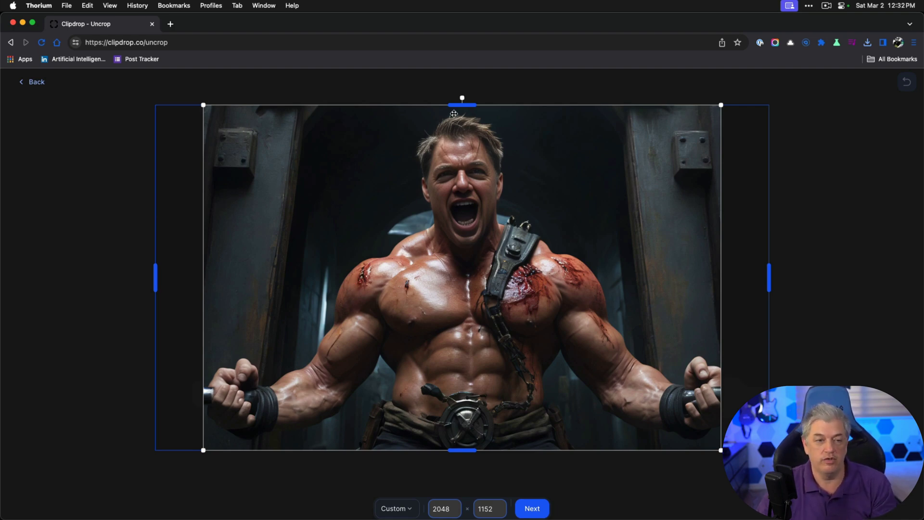
drag(204, 106, 358, 207)
drag(543, 279, 464, 175)
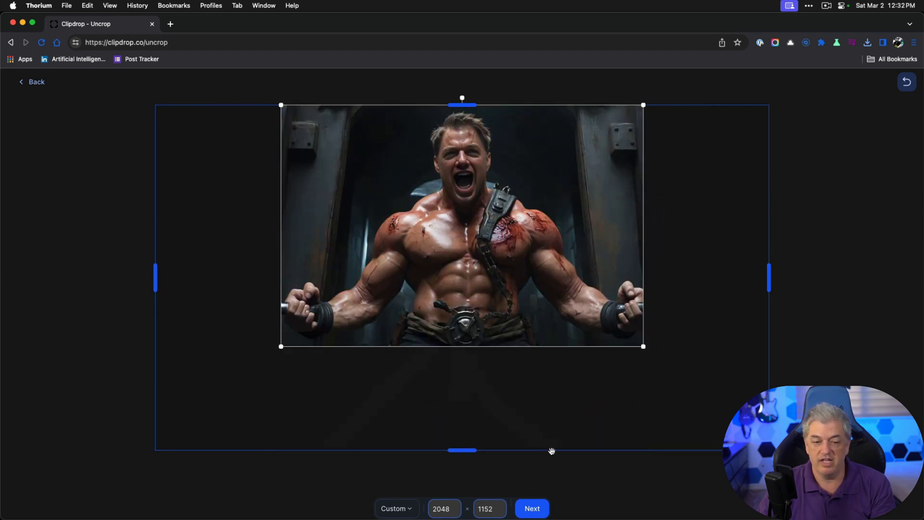
click(533, 506)
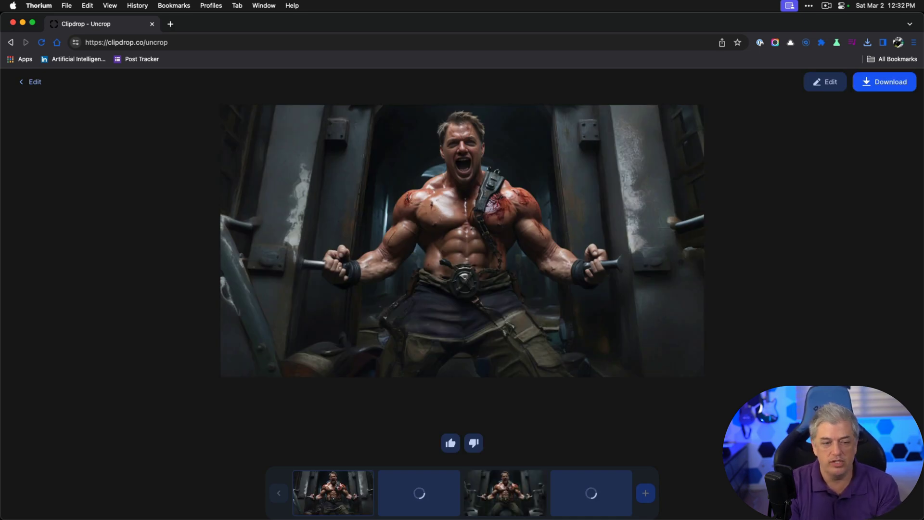
Step: Inspect the first variation of the muscular man close up, checking the bars in both hands and the extended surroundings
scroll(303, 305, up, 3)
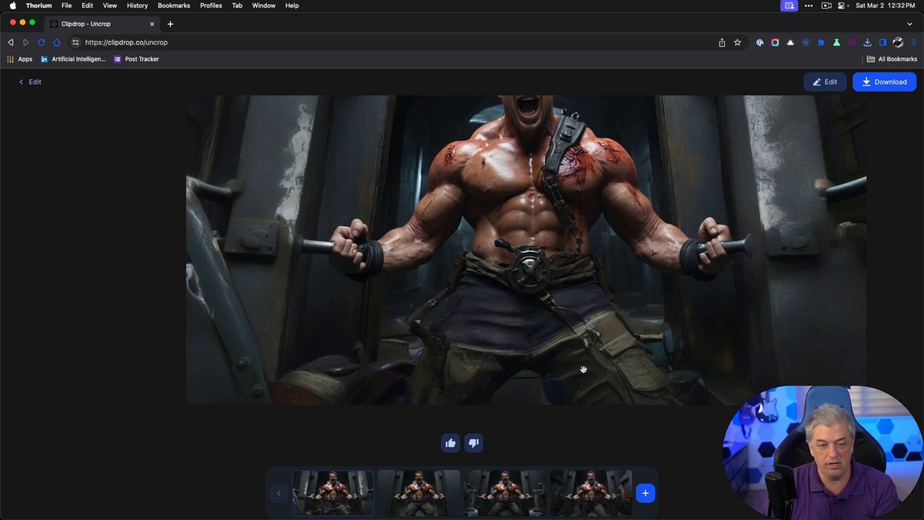
scroll(583, 369, up, 3)
scroll(723, 293, up, 2)
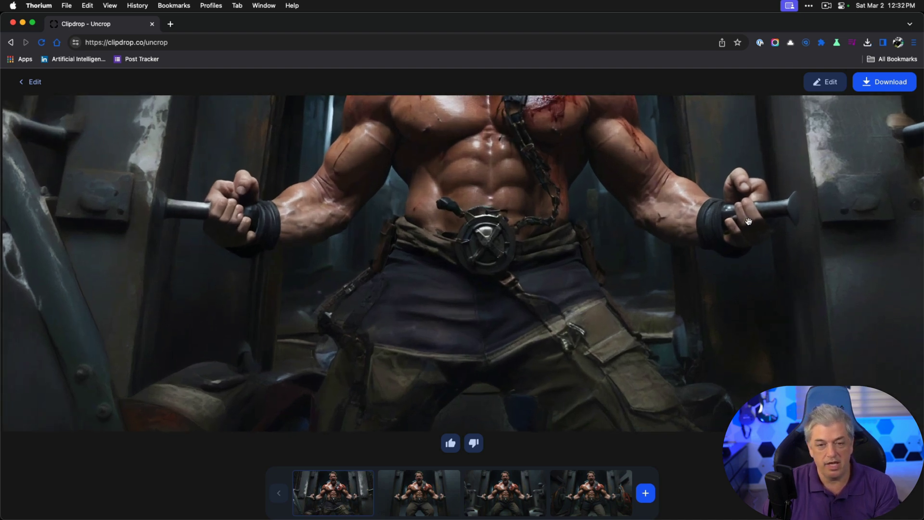
drag(748, 221, 599, 250)
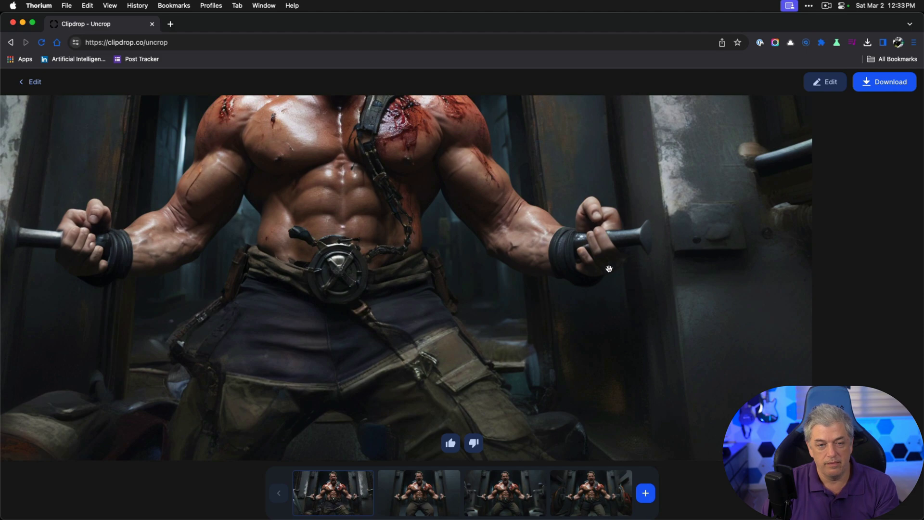
drag(256, 273, 524, 197)
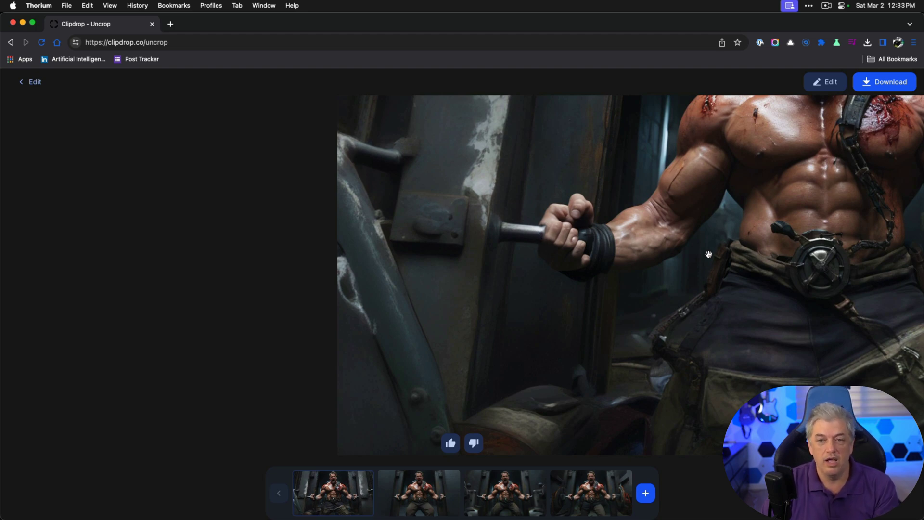
scroll(468, 330, down, 3)
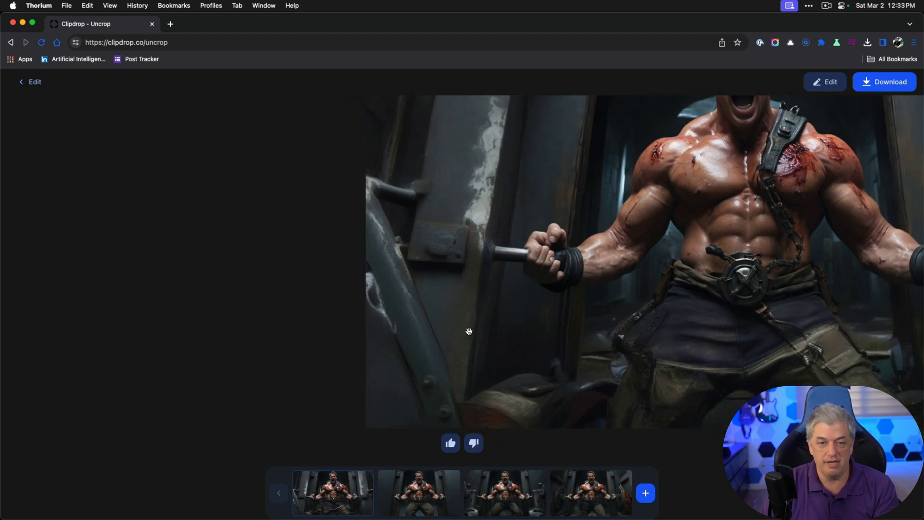
Step: Compare the remaining variations of the muscular man, checking the legs, hands and extended bars against the first one
click(426, 505)
drag(651, 330, 328, 228)
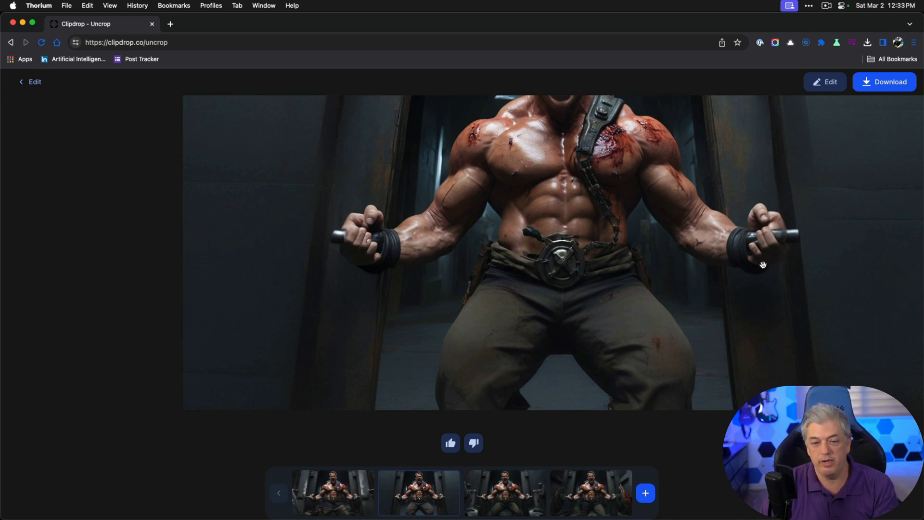
click(501, 487)
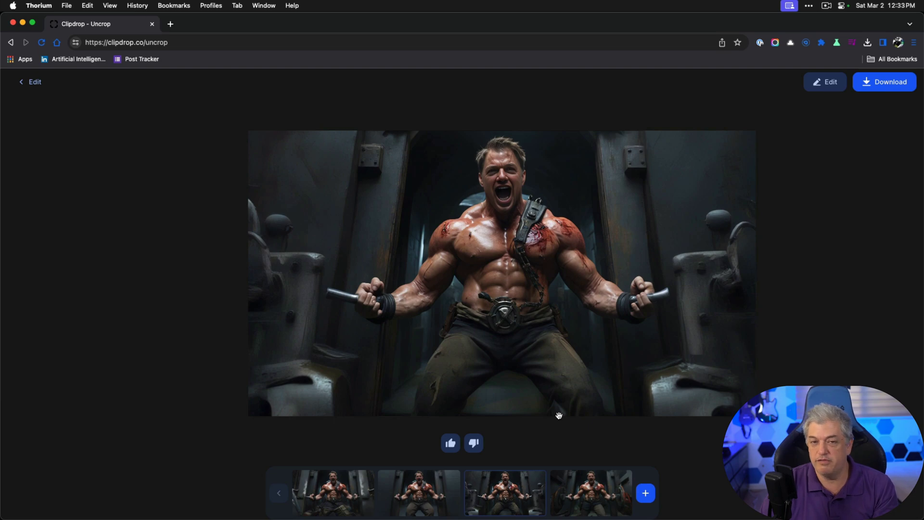
click(595, 502)
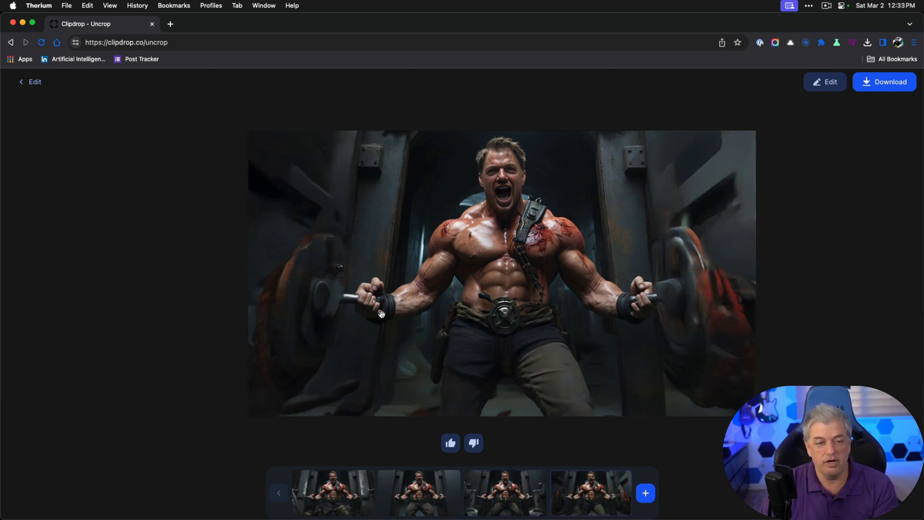
click(324, 479)
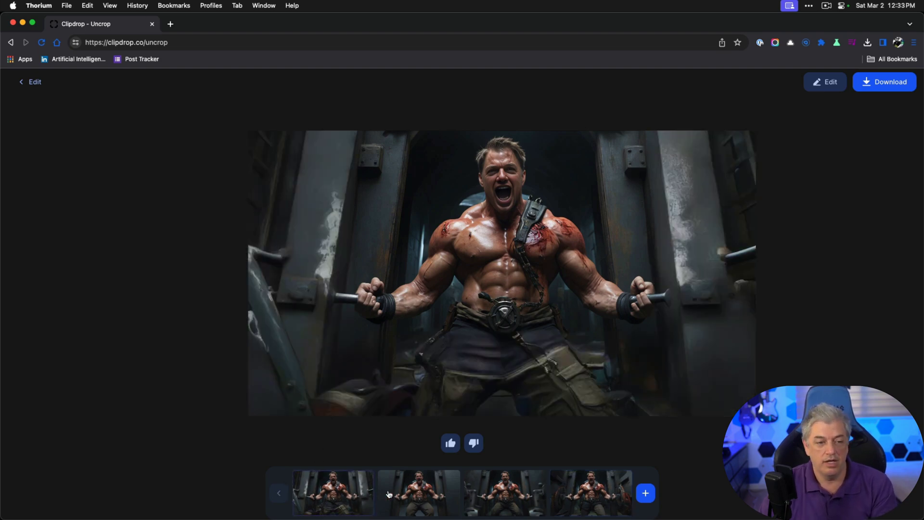
click(434, 500)
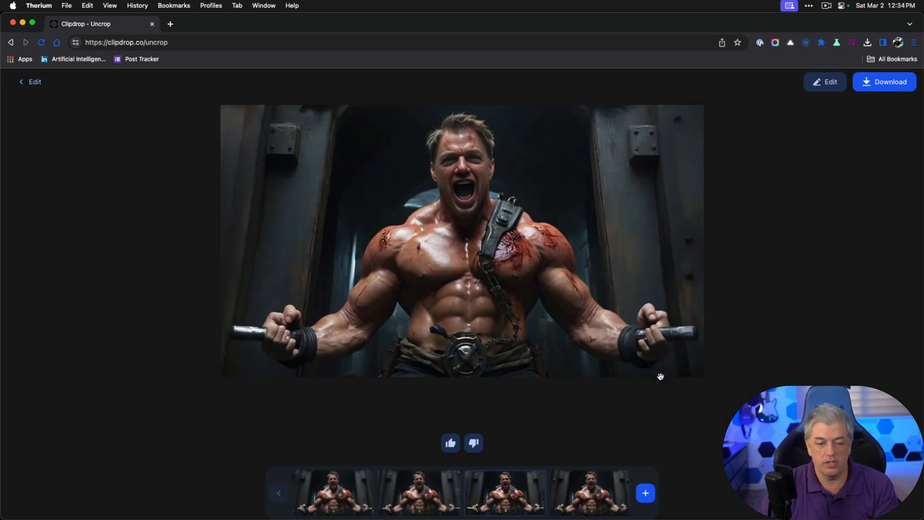
click(599, 498)
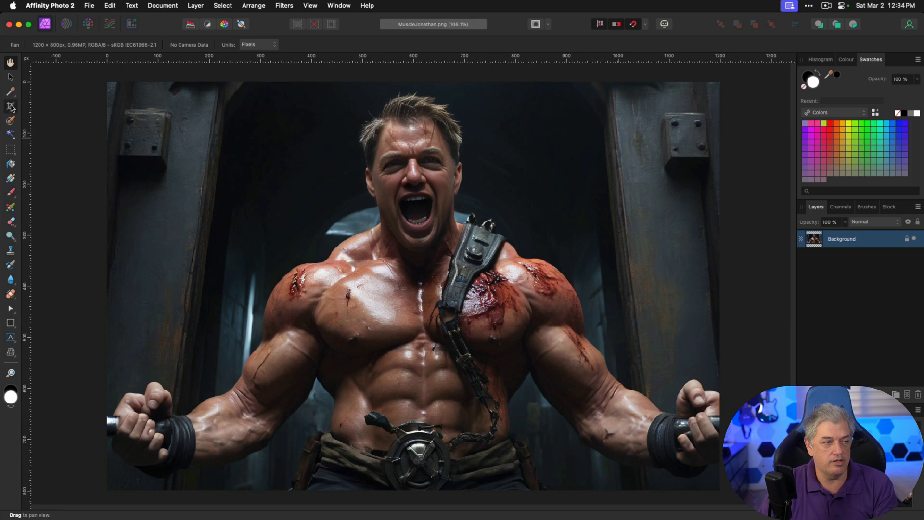
Step: In Affinity Photo 2, crop both sides of the muscular man's picture to 956 × 800 px so the hands are cut off
click(11, 106)
drag(105, 290, 177, 301)
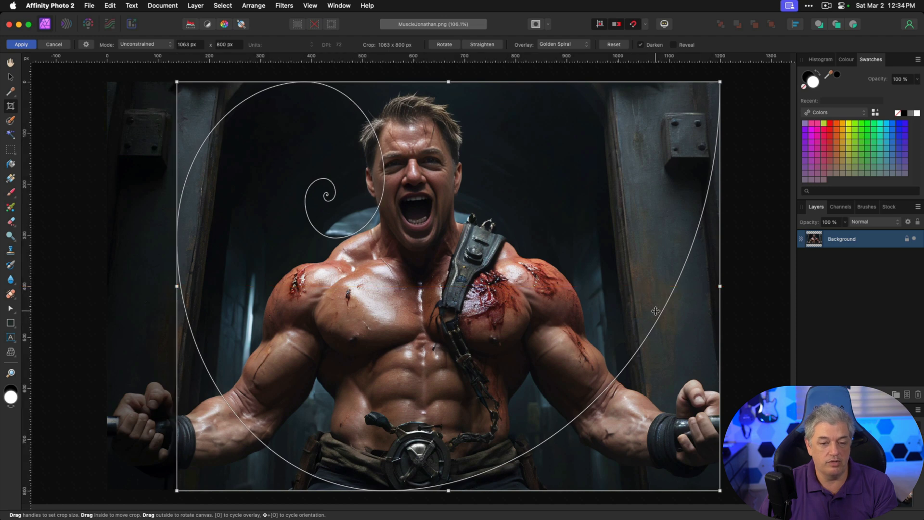
drag(719, 285, 664, 285)
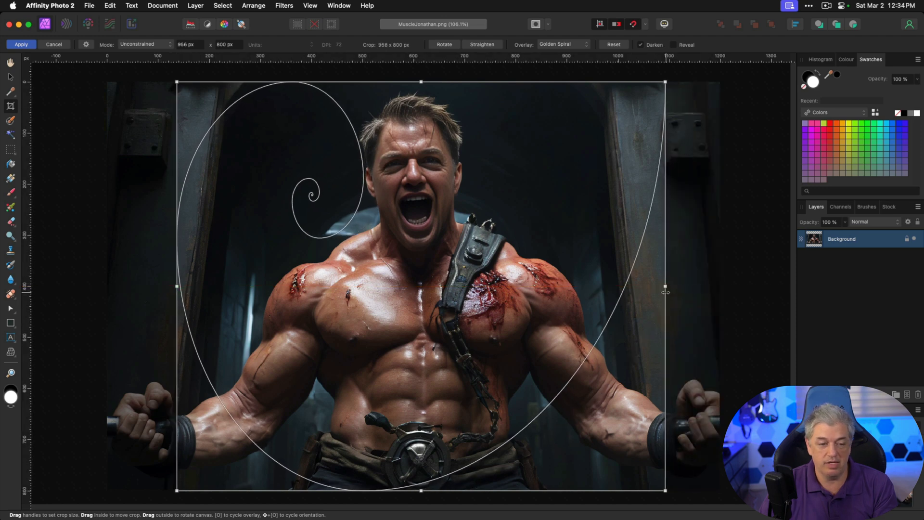
key(h)
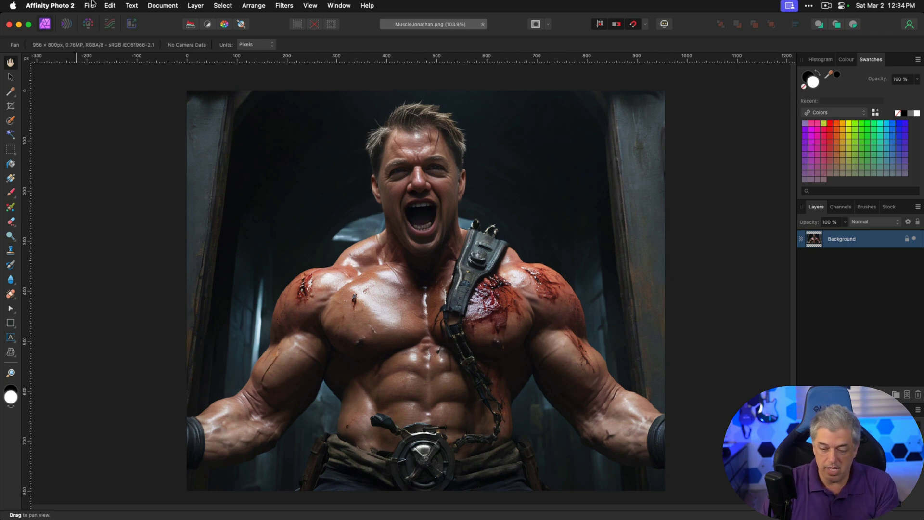
Step: Export the cropped picture to the Downloads folder as a best-quality JPEG at 956 × 800 px
key(super+alt+shift+w)
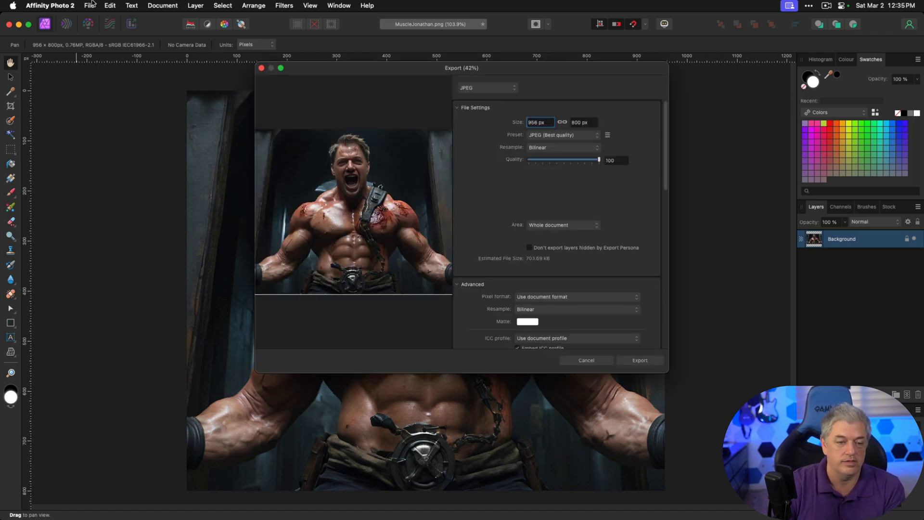
click(636, 360)
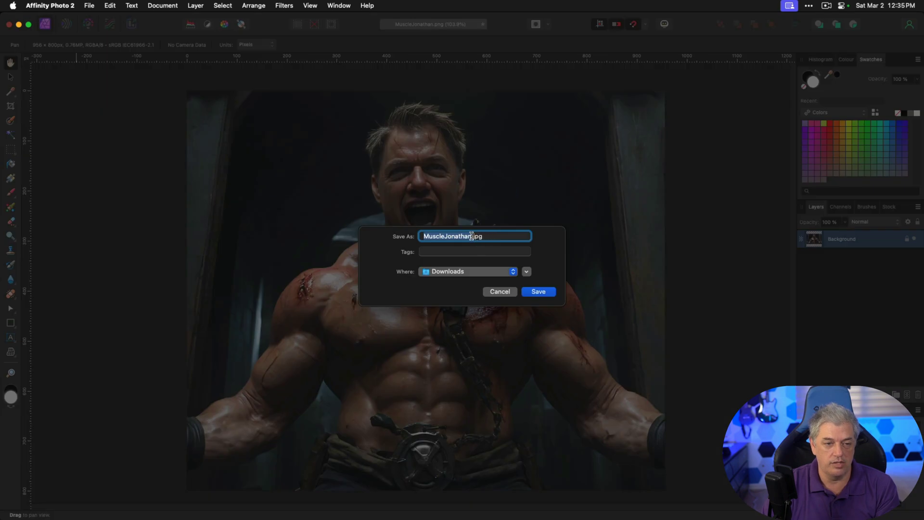
click(472, 235)
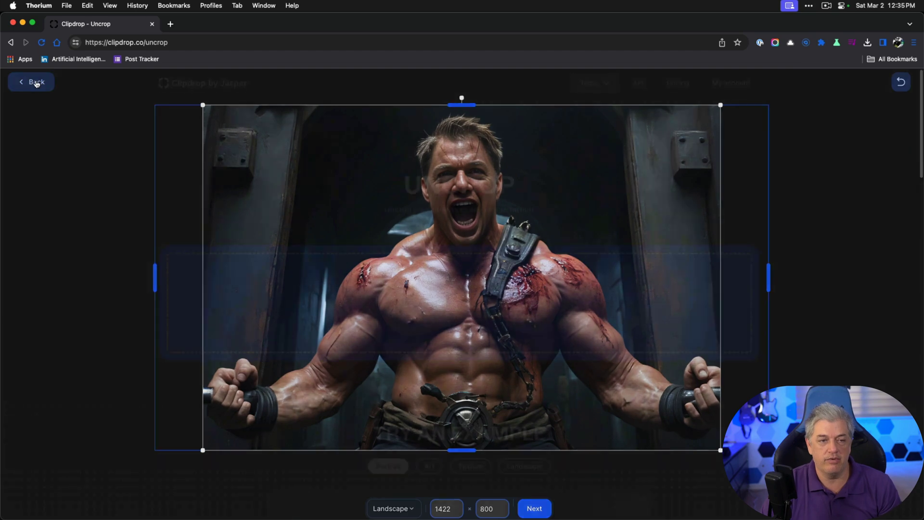
Step: Back in Clipdrop Uncrop, leave the uncropped original and load the exported picture without hands as the new image
click(36, 84)
key(super+Tab)
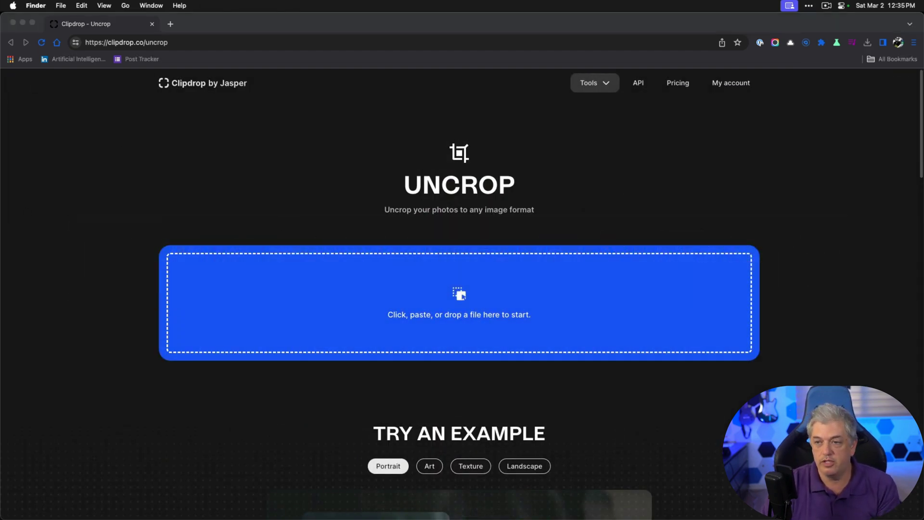
drag(888, 481, 463, 288)
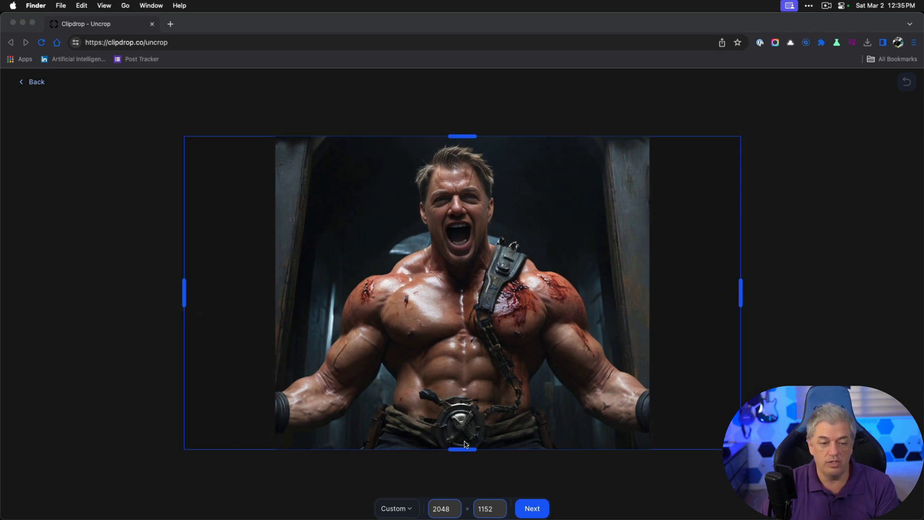
Step: Extend the canvas below the cropped muscular man to 2048 × 1628 px and generate the uncropped variations
click(462, 344)
drag(462, 448, 463, 499)
drag(465, 453, 464, 493)
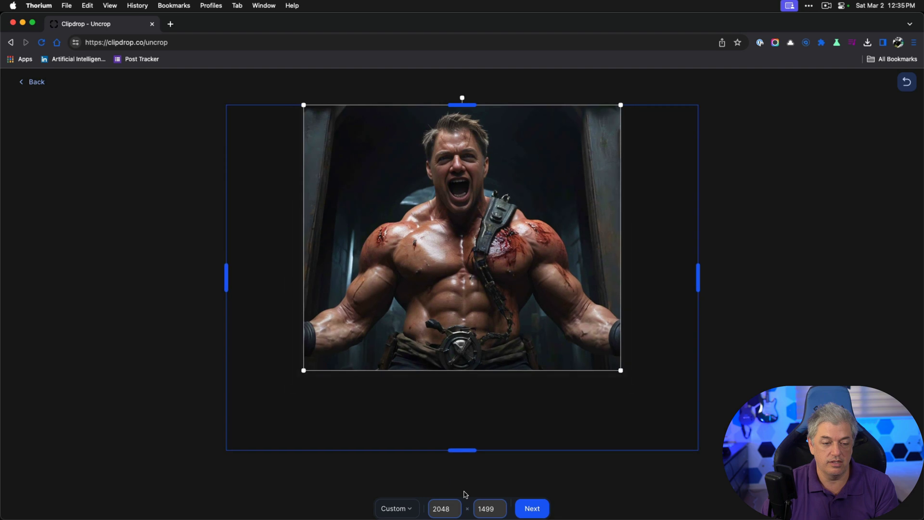
drag(466, 451, 466, 482)
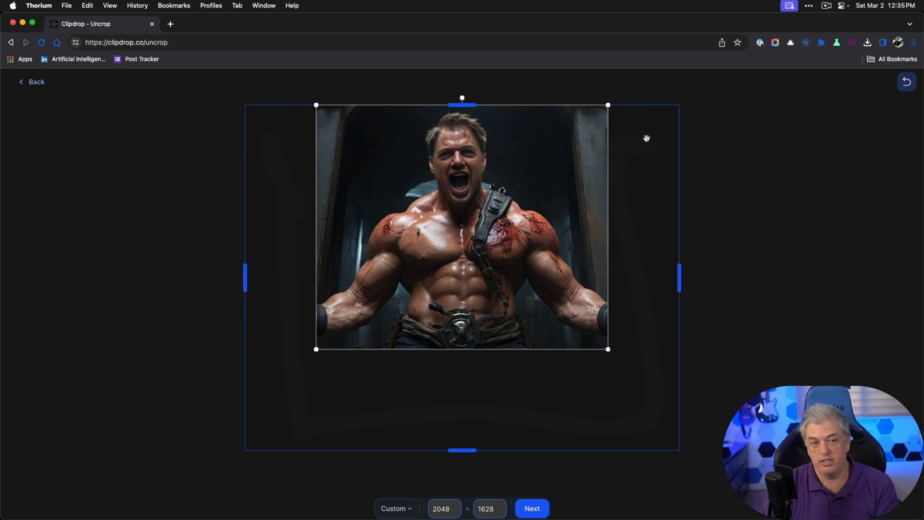
click(532, 509)
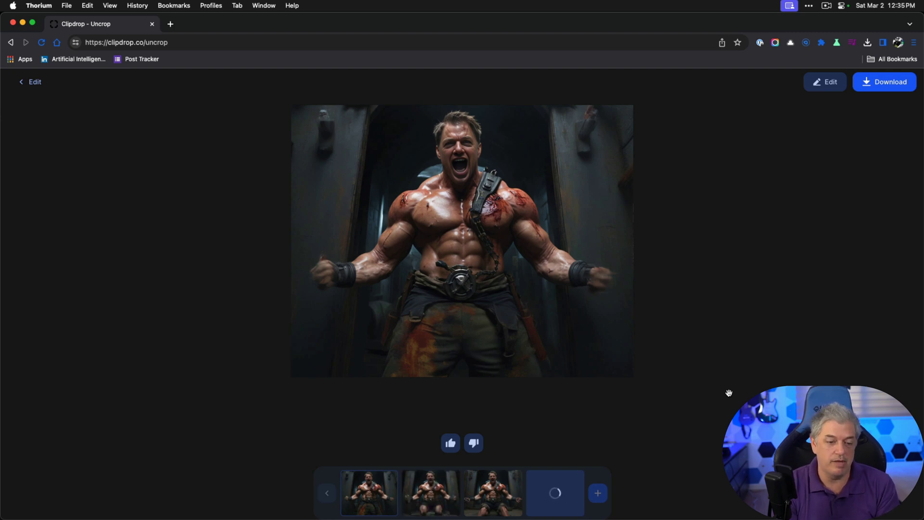
Step: Compare the generated variations of the man, examining both hands, the legs and the clothing up close
scroll(722, 392, up, 5)
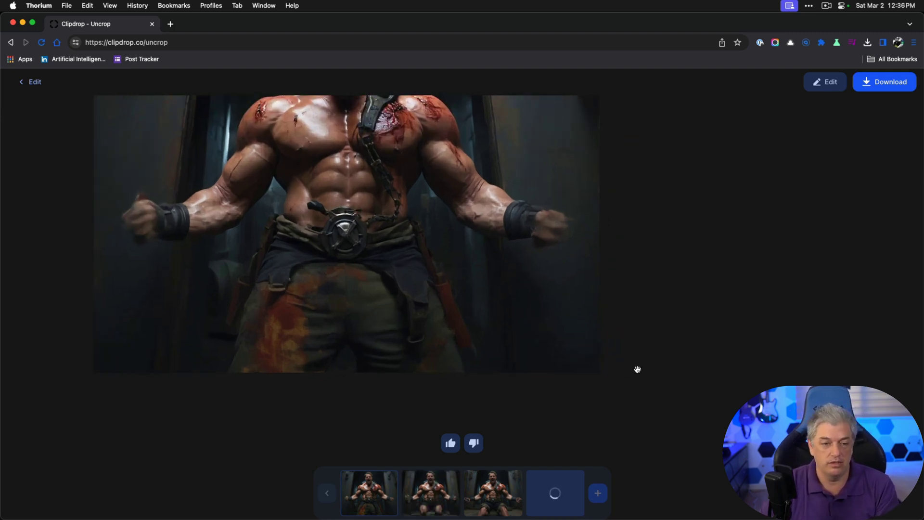
drag(423, 287, 481, 367)
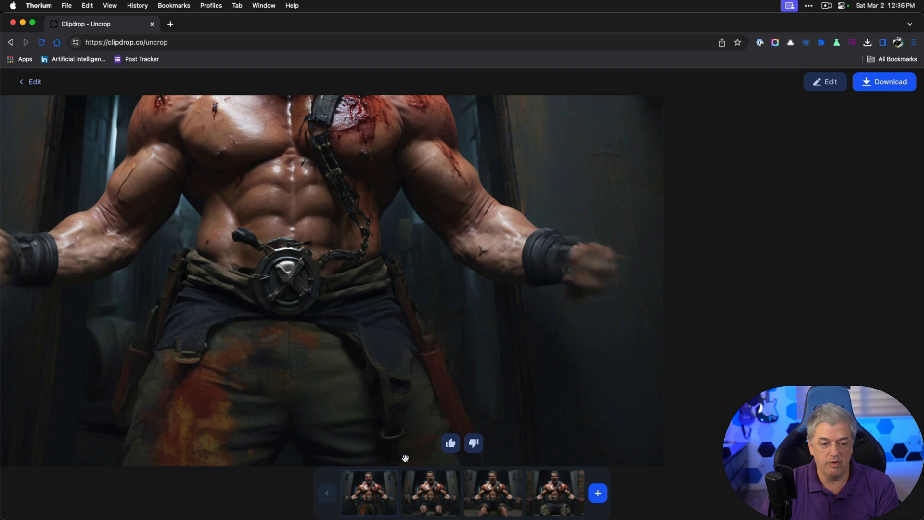
click(443, 502)
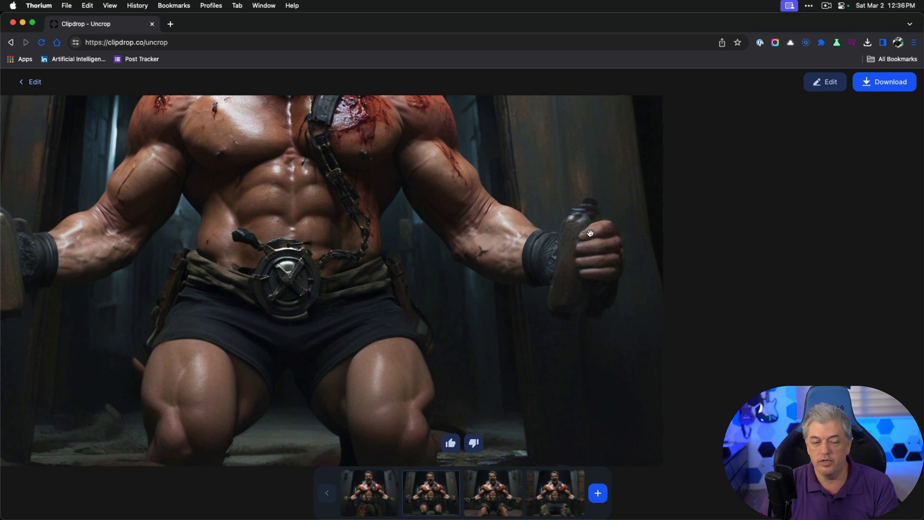
scroll(590, 233, left, 10)
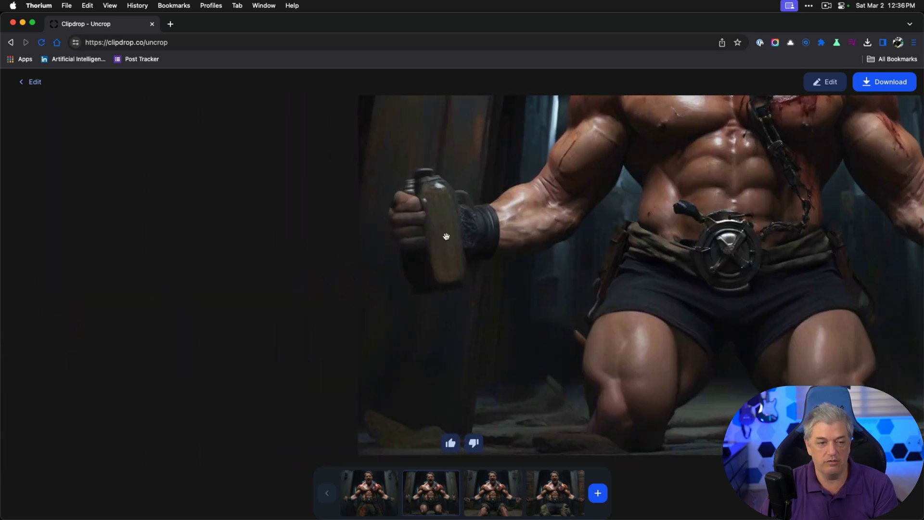
scroll(408, 206, down, 5)
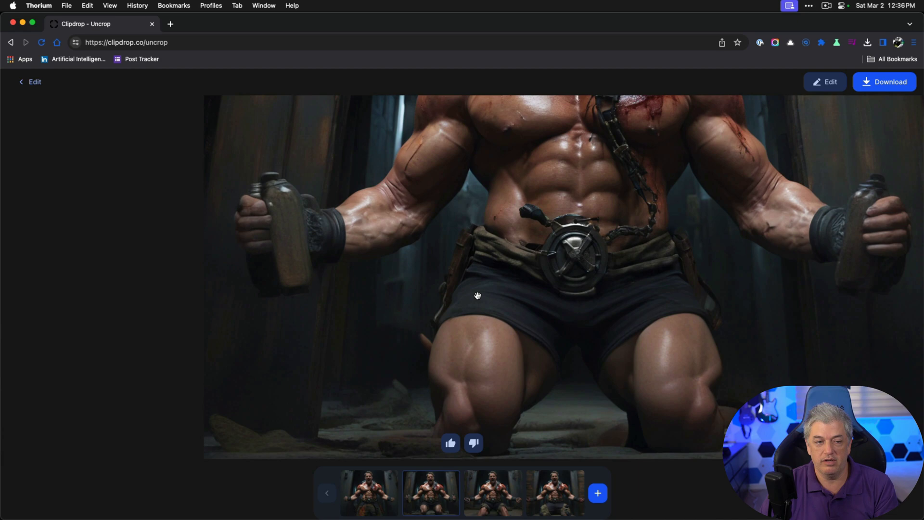
scroll(442, 313, down, 5)
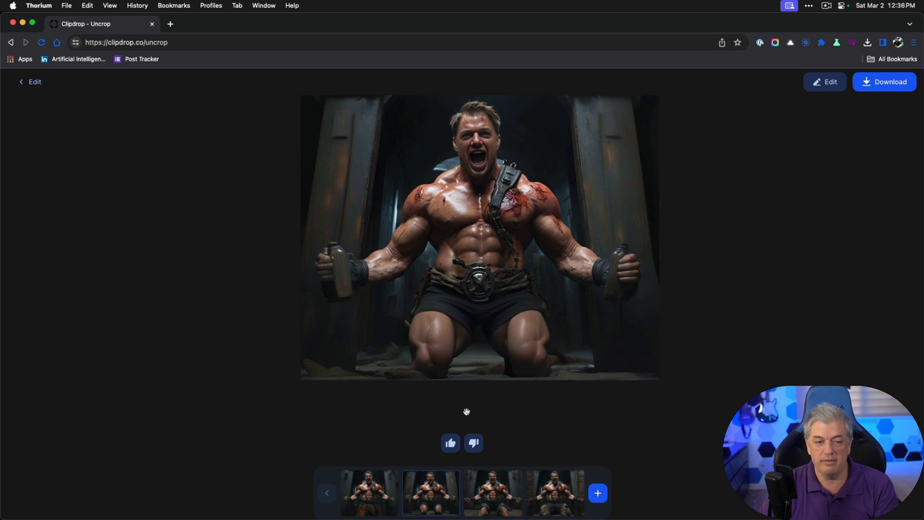
scroll(382, 351, up, 10)
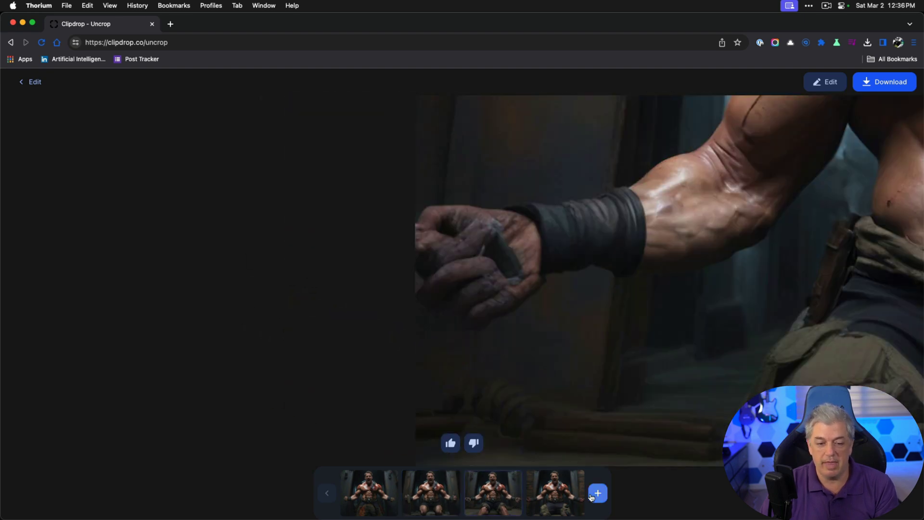
click(556, 488)
drag(733, 324, 37, 310)
scroll(608, 274, down, 2)
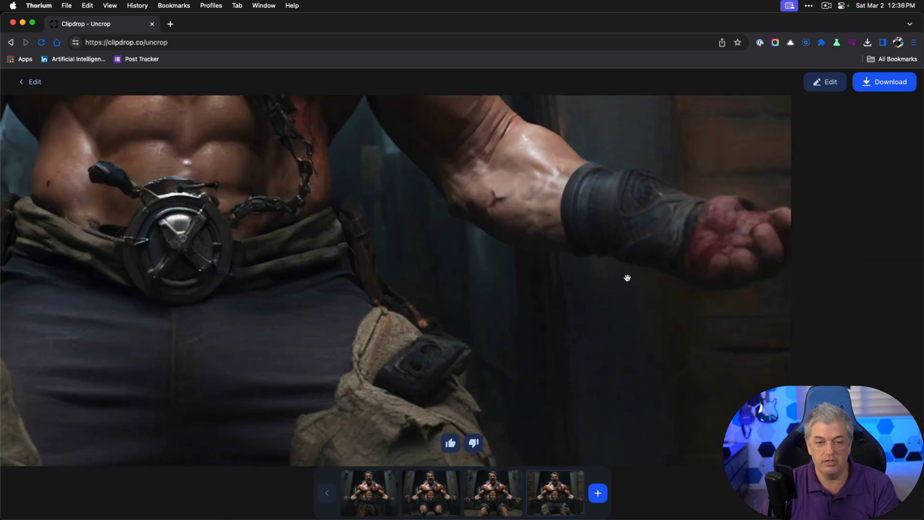
scroll(277, 320, down, 4)
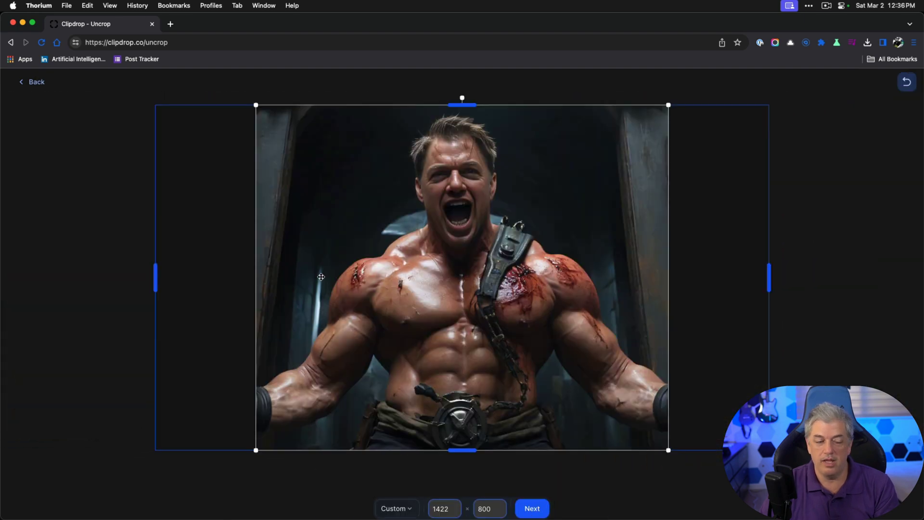
Step: Align the original picture with the canvas's right edge, narrow the canvas to 1095 × 800 px and generate an extension on the left side only
drag(390, 278, 485, 283)
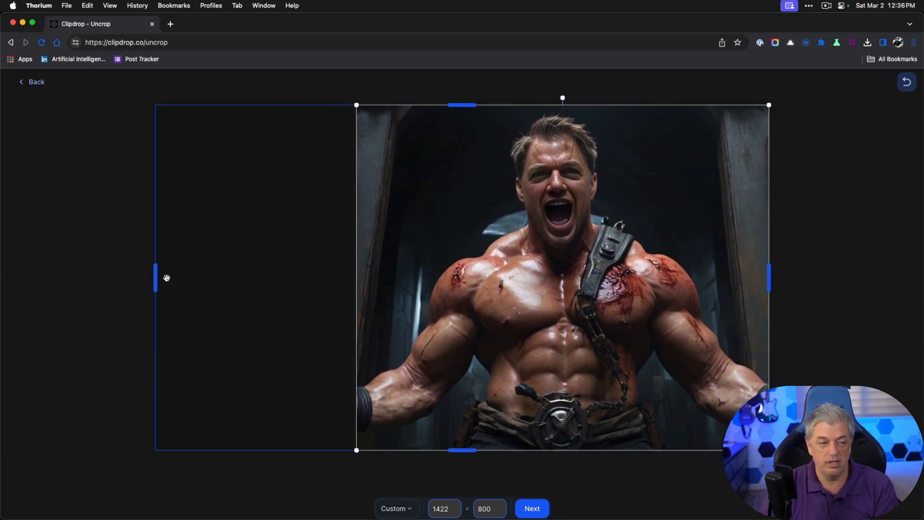
drag(158, 278, 296, 278)
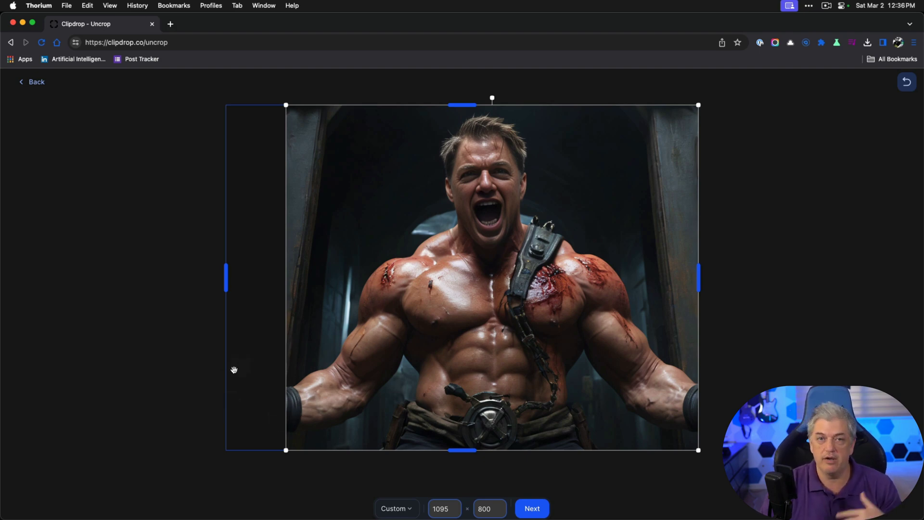
click(532, 508)
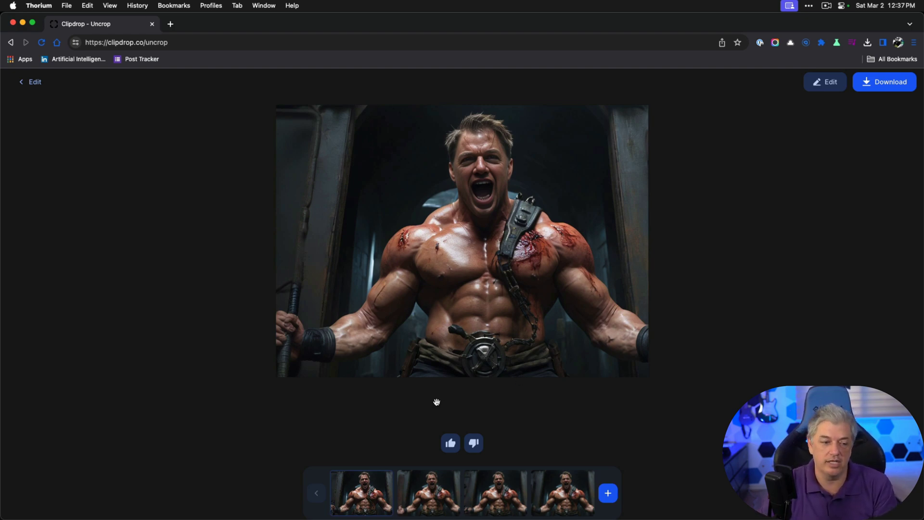
Step: Compare the four left-side extensions up close, checking the newly generated hand in each one
scroll(435, 402, up, 5)
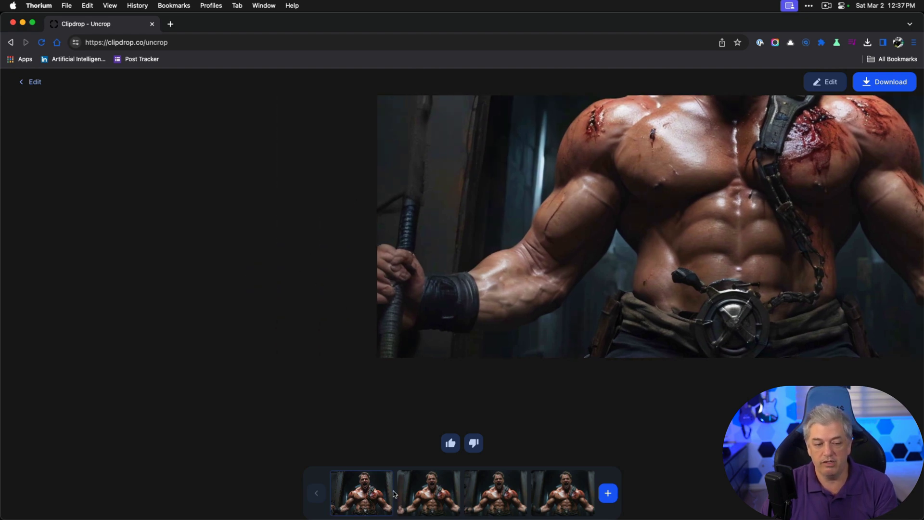
click(421, 487)
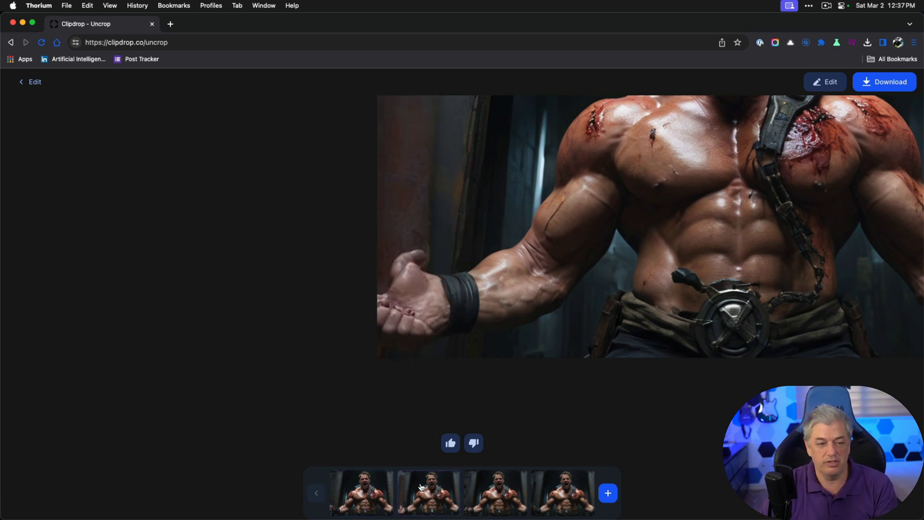
click(505, 485)
click(566, 491)
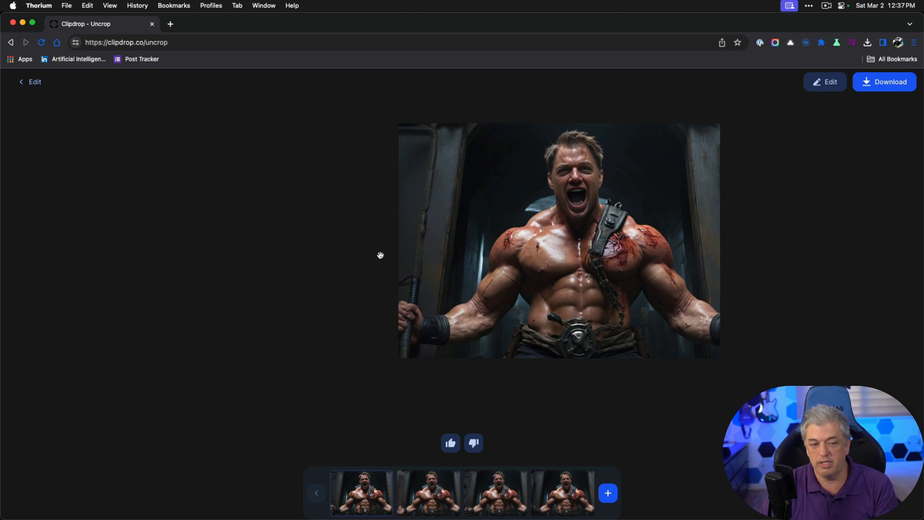
scroll(354, 297, up, 5)
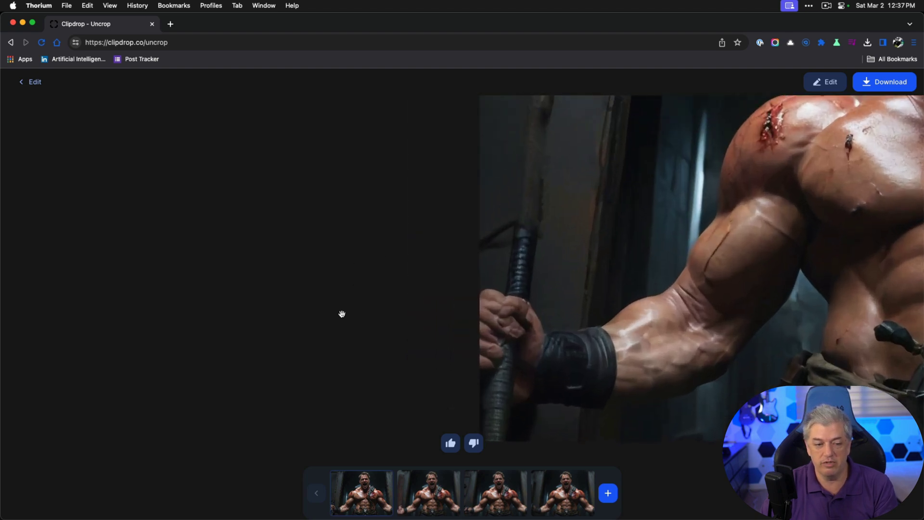
scroll(342, 314, down, 5)
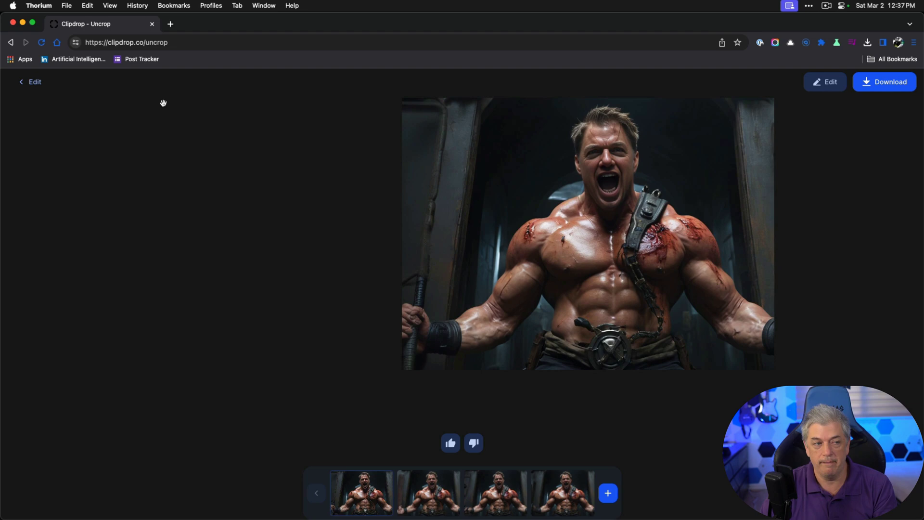
Step: Return to editing, align the picture with the canvas's right edge, narrow the canvas to 1081 × 800 px and generate new left-side extensions
click(35, 82)
drag(355, 291, 415, 291)
drag(155, 277, 306, 286)
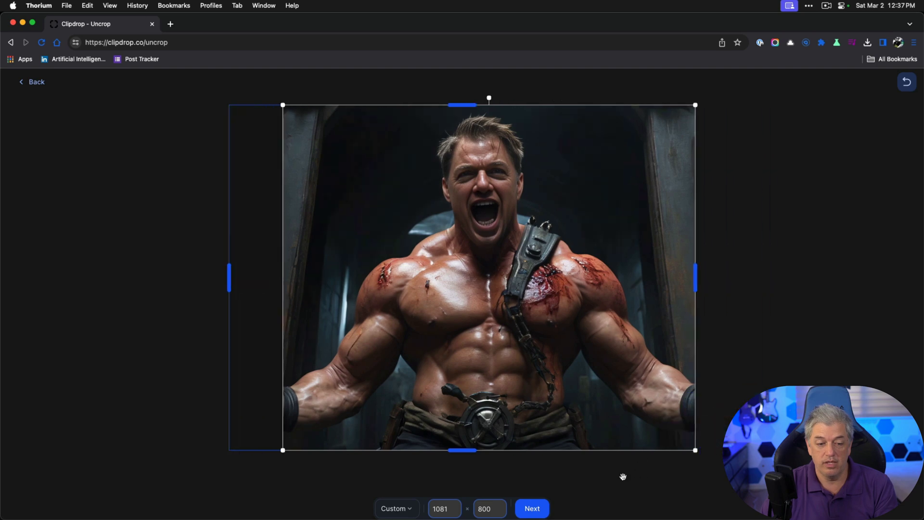
click(531, 508)
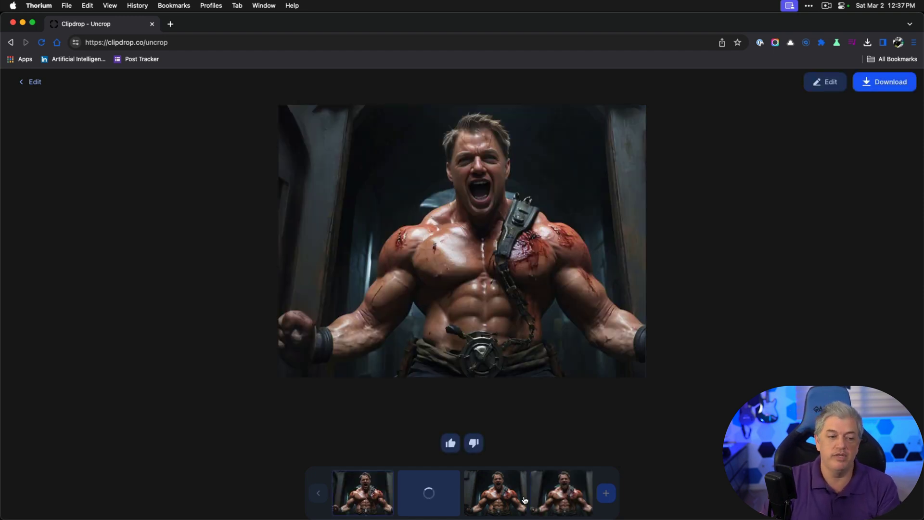
Step: Compare the new 1081 × 800 px variations, examining the generated hand and what it holds in each
scroll(316, 290, up, 5)
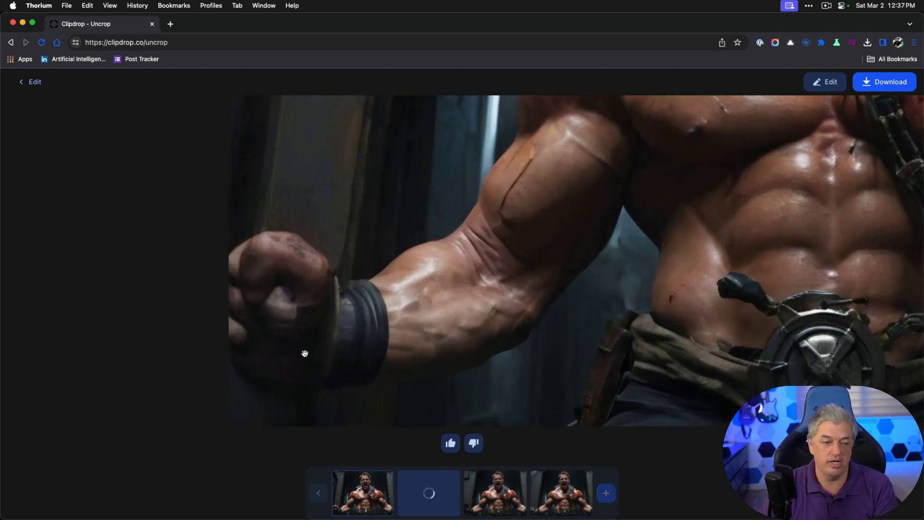
click(513, 502)
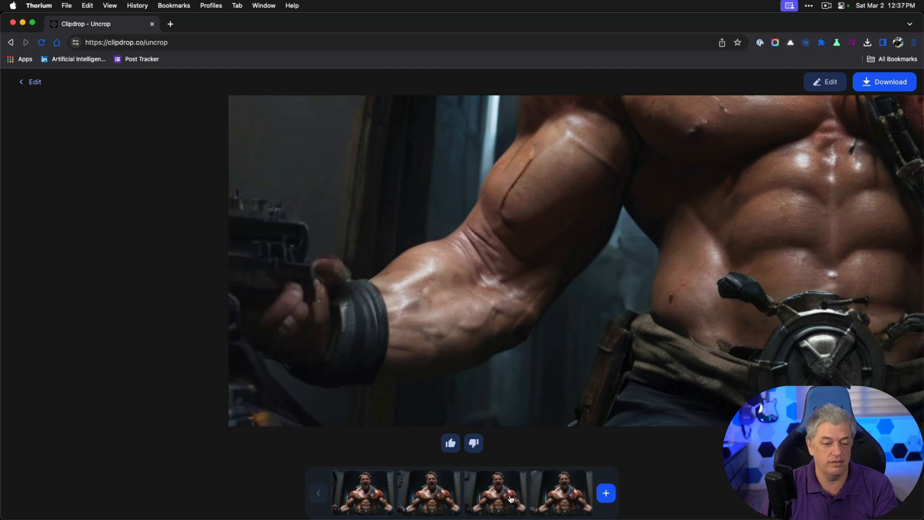
scroll(407, 394, down, 5)
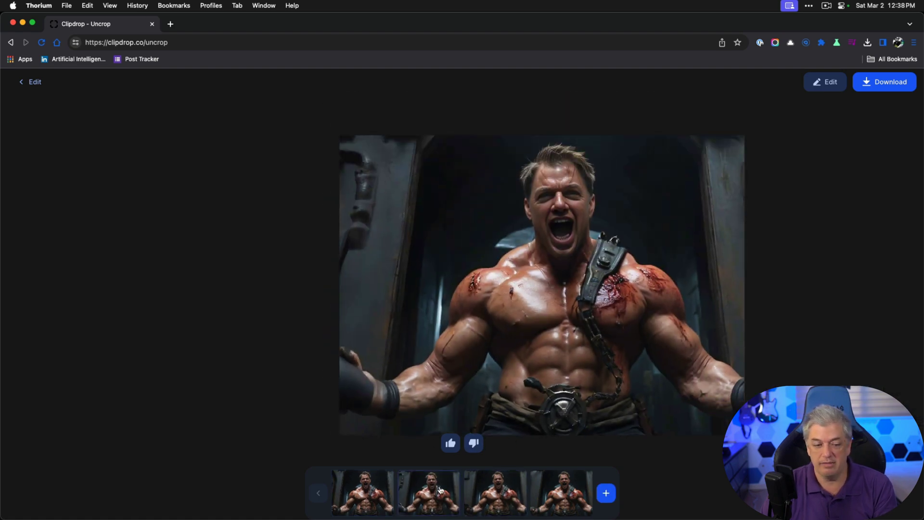
click(495, 486)
click(561, 495)
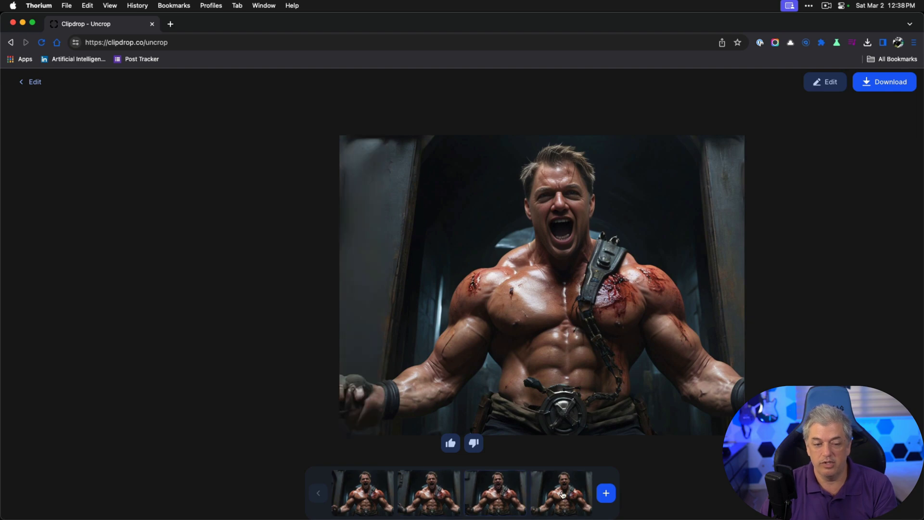
scroll(320, 419, up, 5)
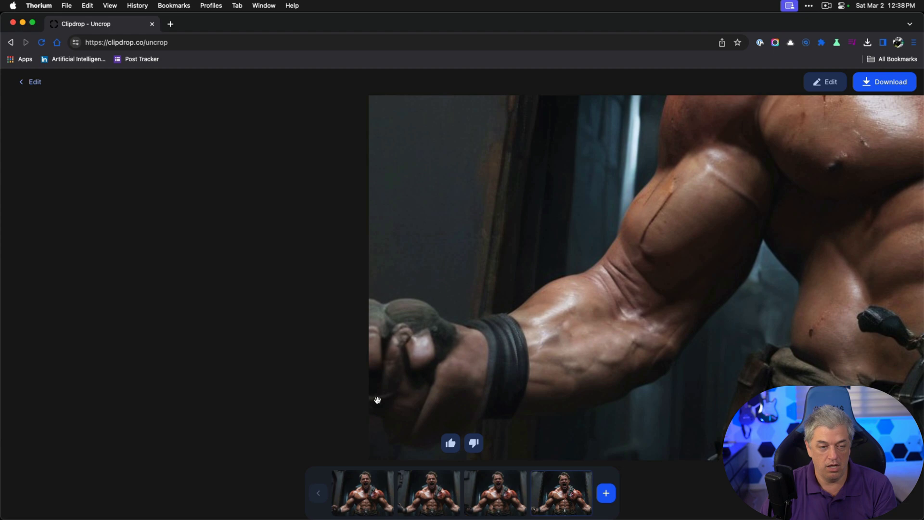
scroll(407, 366, down, 3)
click(419, 482)
click(486, 490)
scroll(442, 385, down, 3)
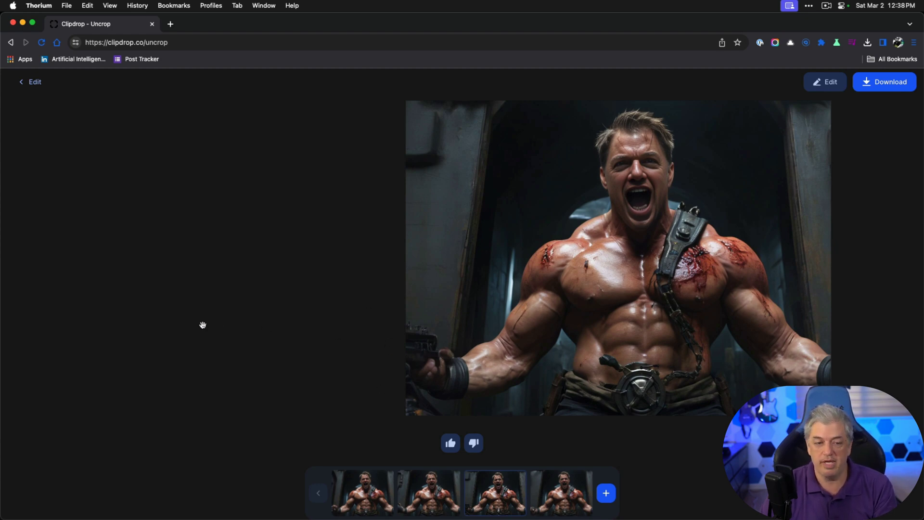
Step: Return to editing, align the picture with the canvas's left edge, narrow the canvas to 1074 × 800 px and generate right-side extensions
click(34, 88)
drag(512, 256, 411, 255)
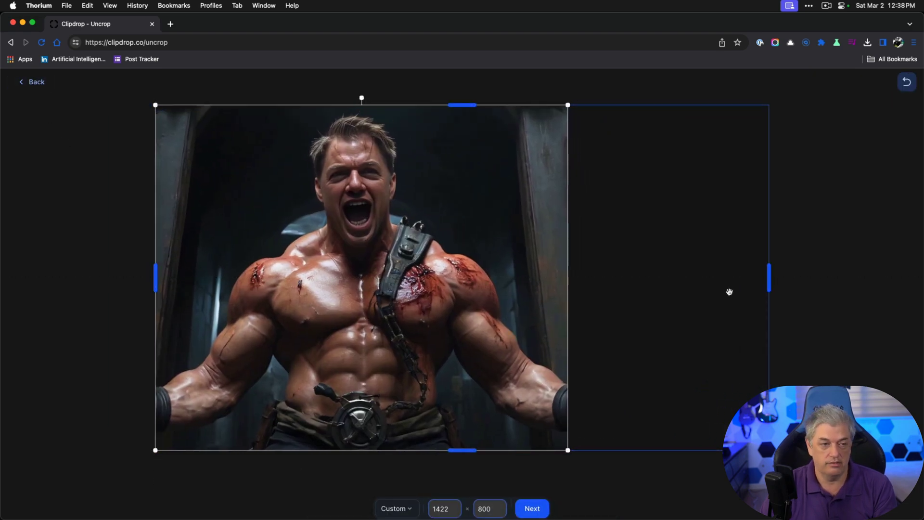
drag(768, 283, 614, 294)
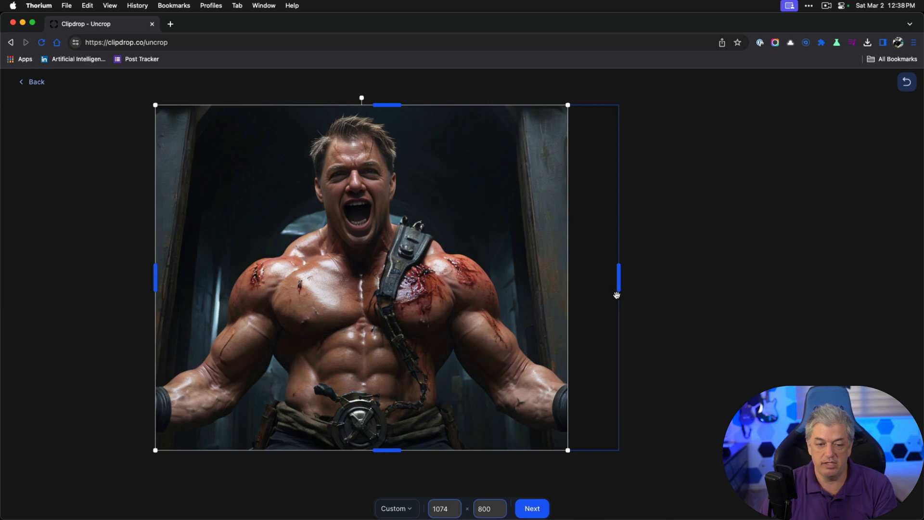
click(533, 508)
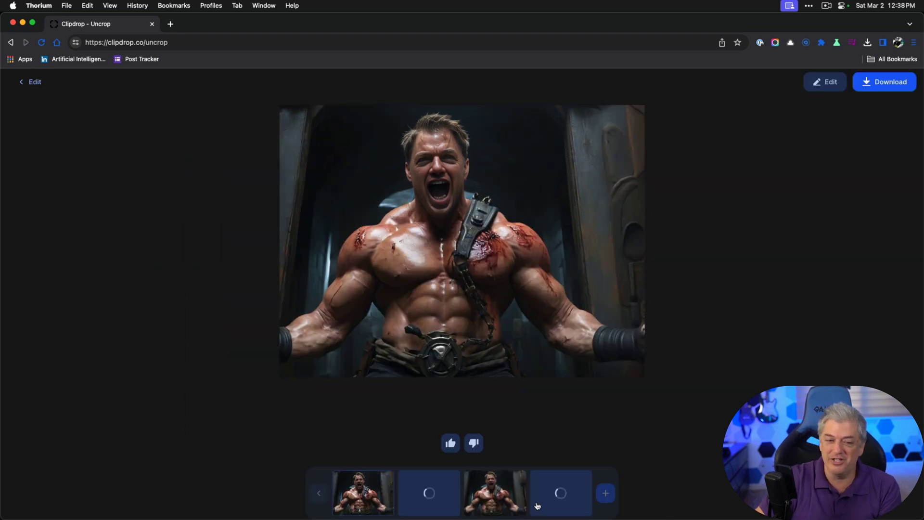
Step: Compare the right-side extensions, inspecting the generated hand up close, and bring the fourth variation back into full view
click(506, 498)
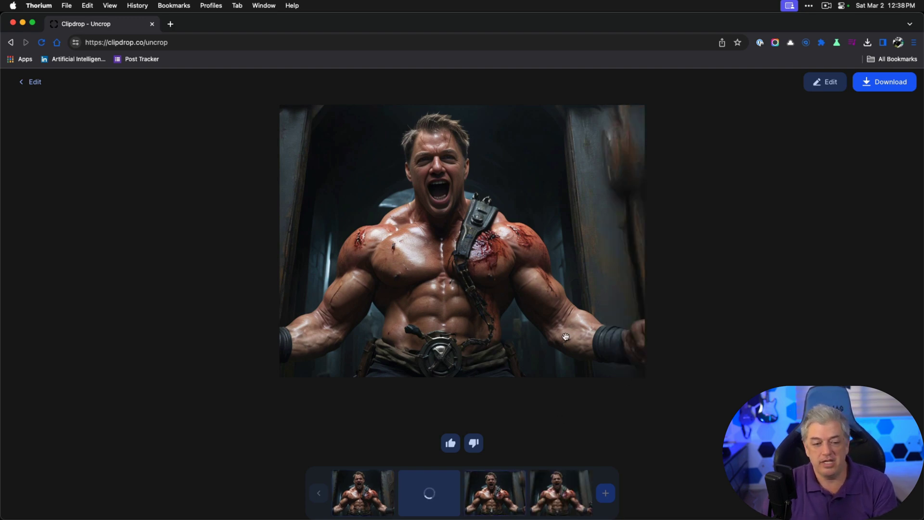
click(563, 492)
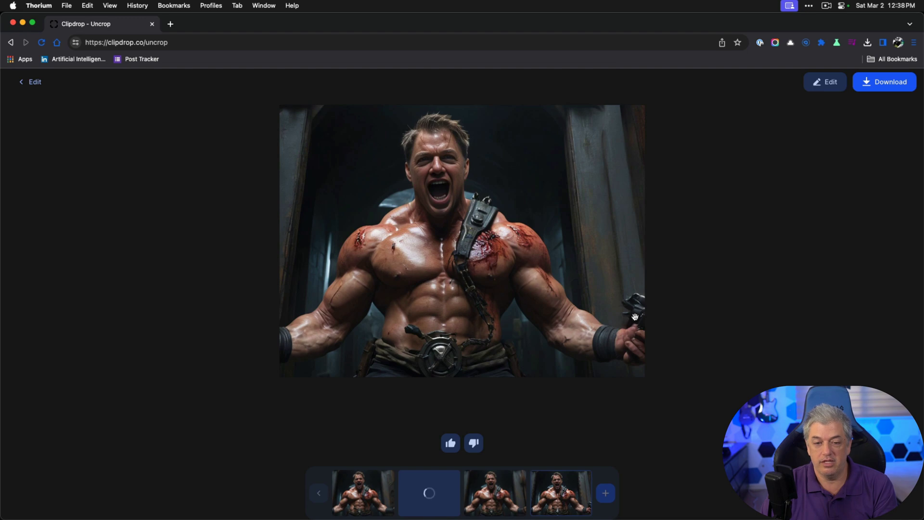
scroll(633, 378, up, 2)
scroll(633, 377, up, 4)
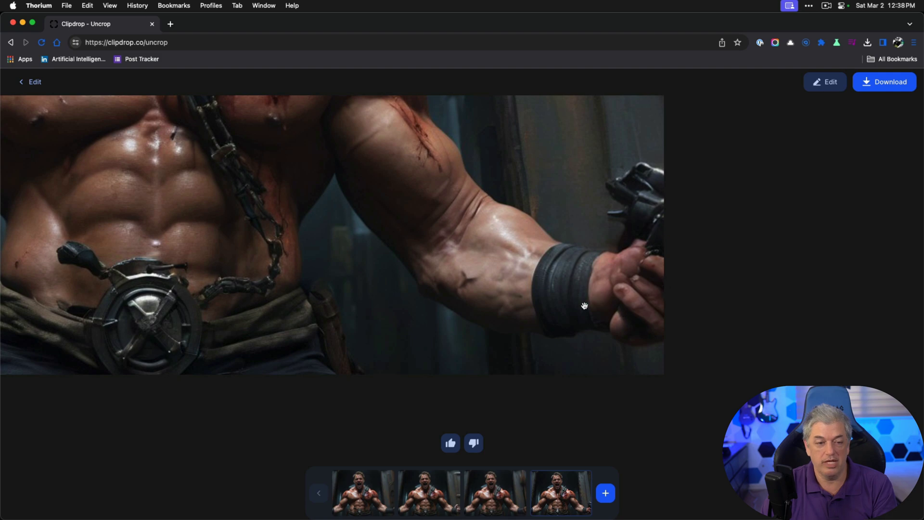
scroll(437, 382, down, 6)
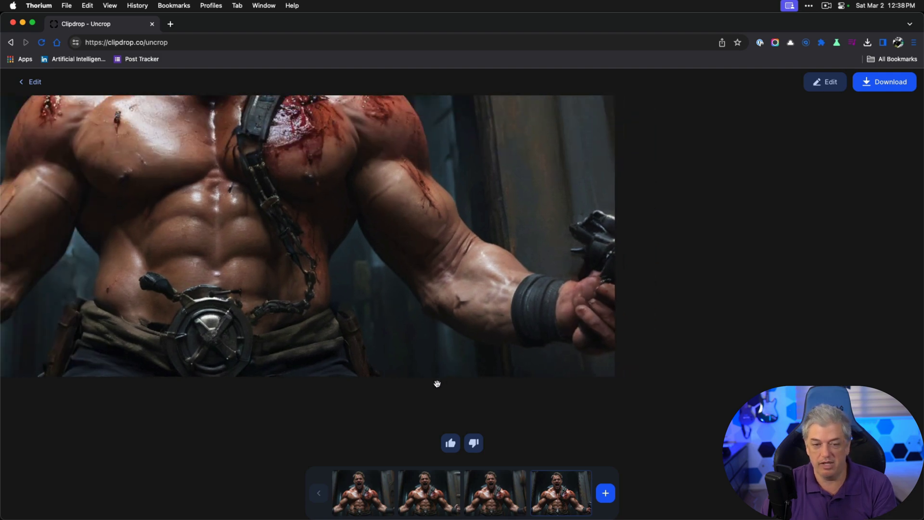
click(433, 495)
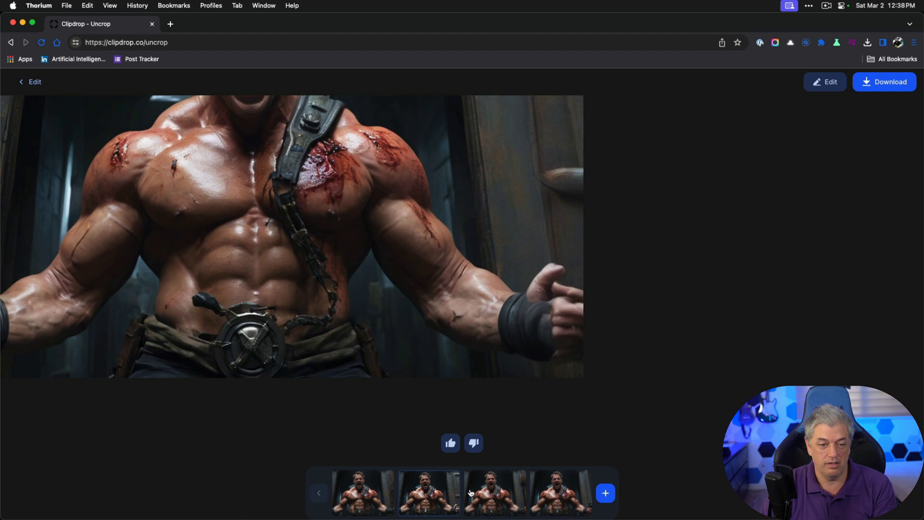
click(497, 491)
click(557, 486)
scroll(336, 382, down, 5)
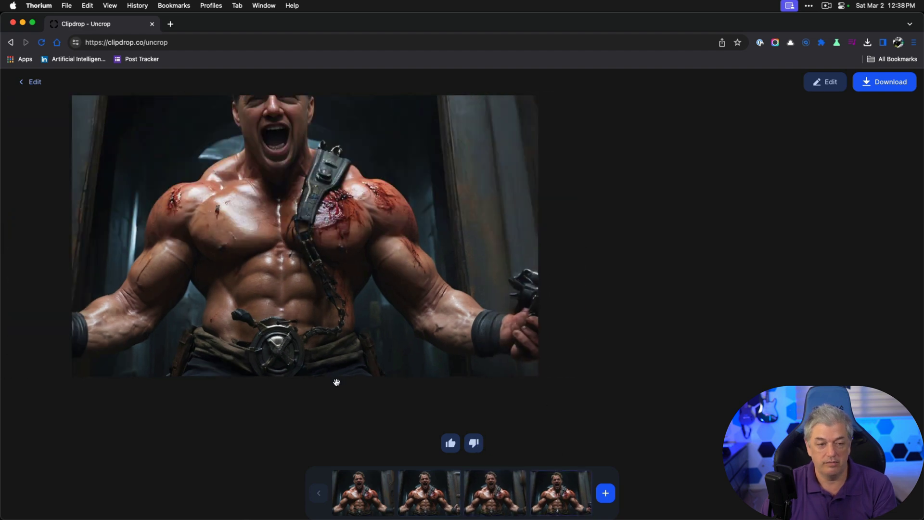
drag(255, 289, 423, 299)
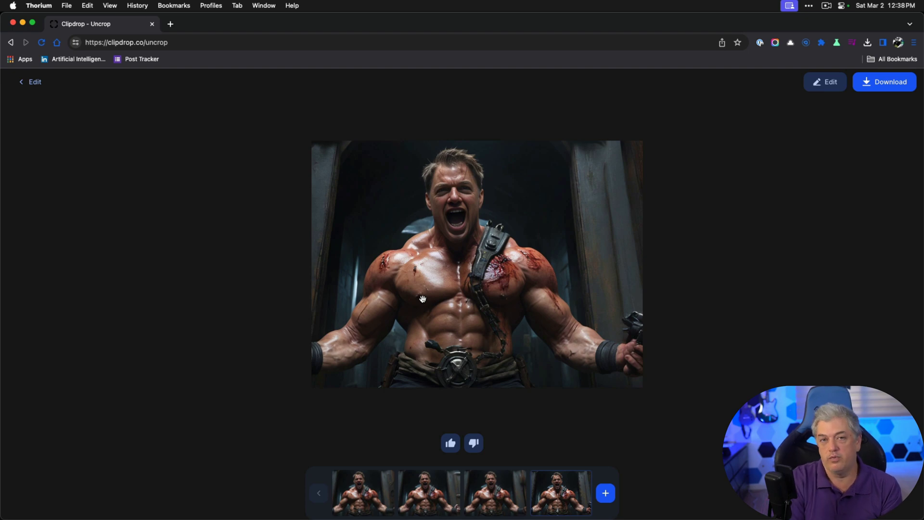